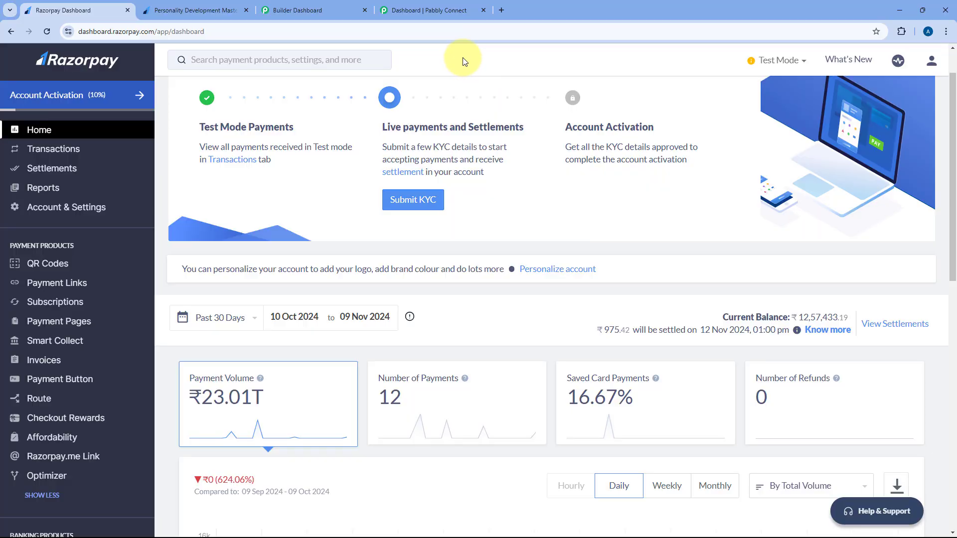
Browse Razorpay's Payment Pages list, then switch to the Pabbly Email Marketing dashboard tab
{"action": "left_click", "coordinate": [80, 321]}
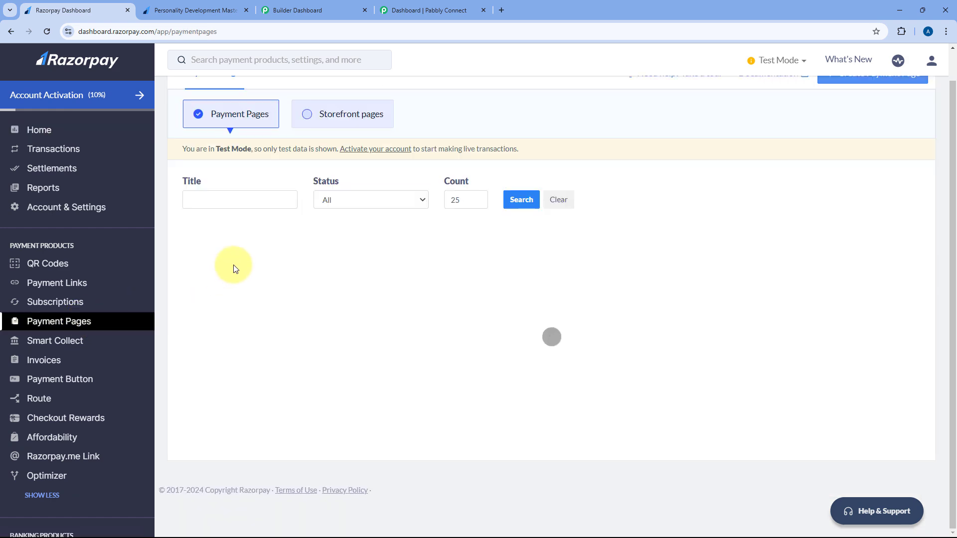
{"action": "scroll", "coordinate": [363, 246], "scroll_direction": "down", "scroll_amount": 4}
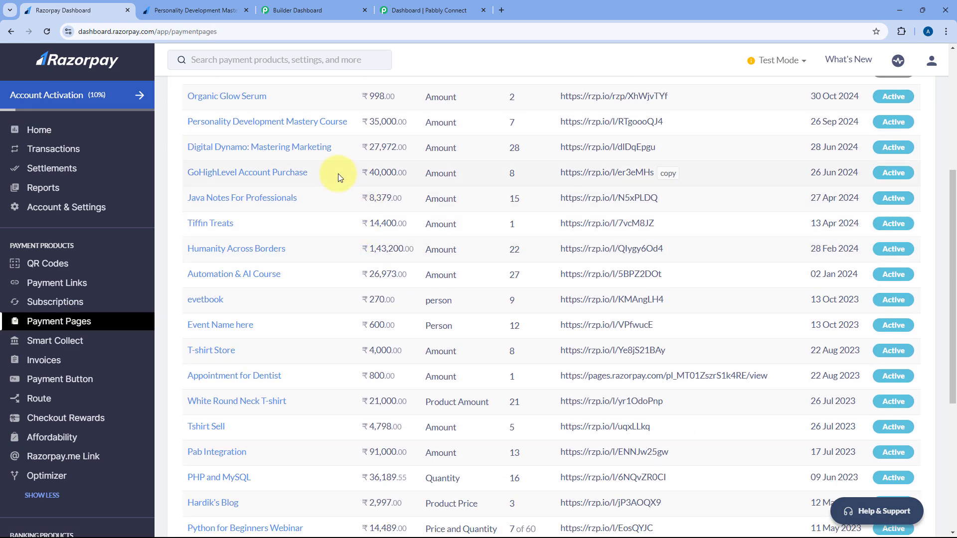
{"action": "scroll", "coordinate": [325, 192], "scroll_direction": "down", "scroll_amount": 1}
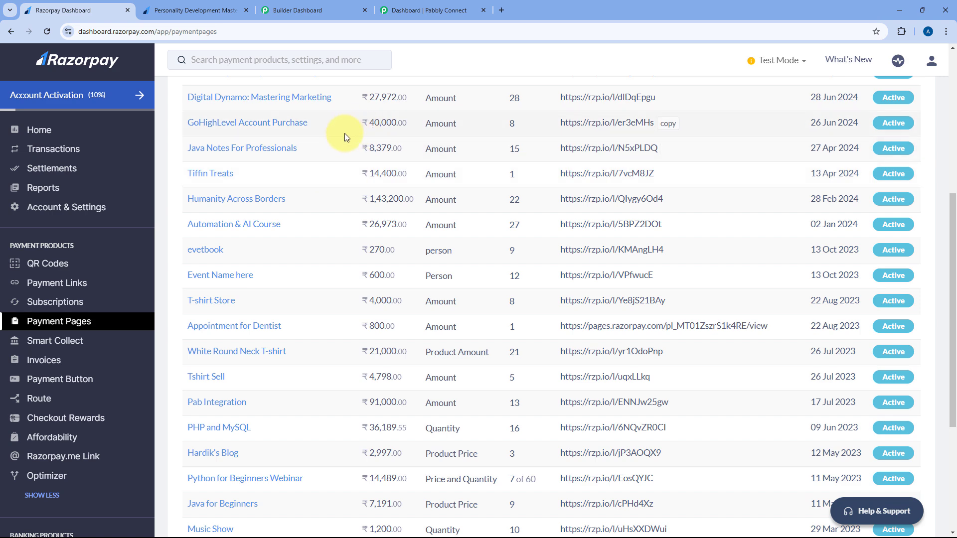
{"action": "scroll", "coordinate": [326, 149], "scroll_direction": "up", "scroll_amount": 5}
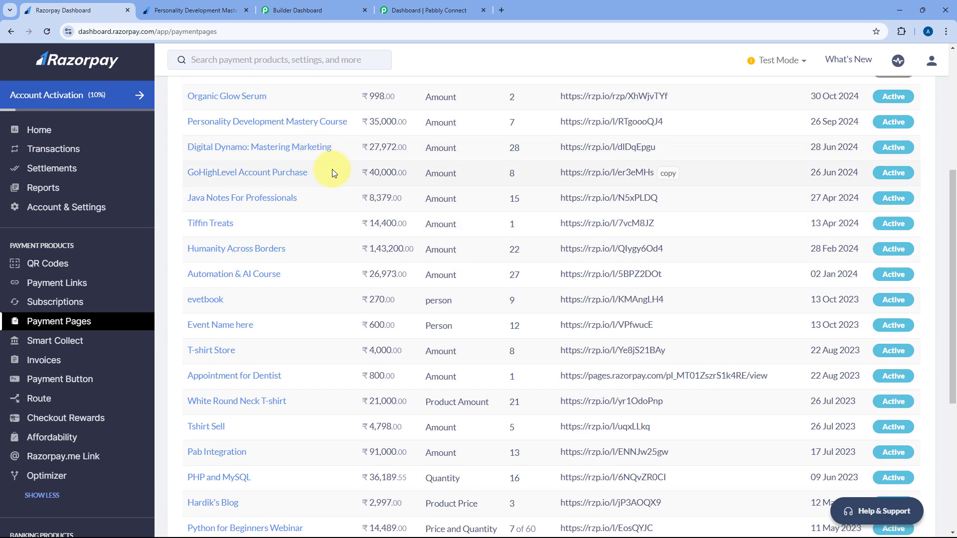
{"action": "left_click", "coordinate": [276, 11]}
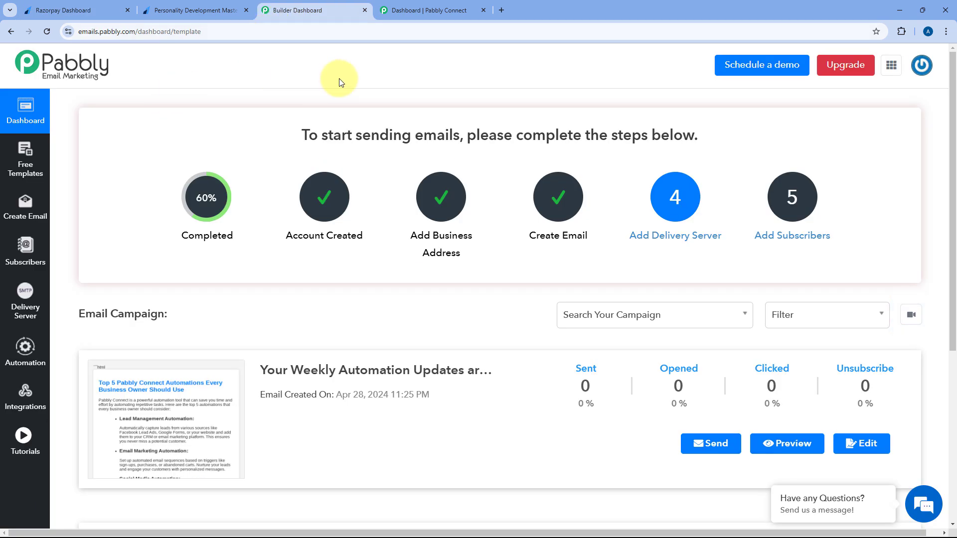
Glance back at Razorpay's payment pages and Email Marketing, then switch to the Pabbly Connect dashboard
{"action": "left_click", "coordinate": [92, 10]}
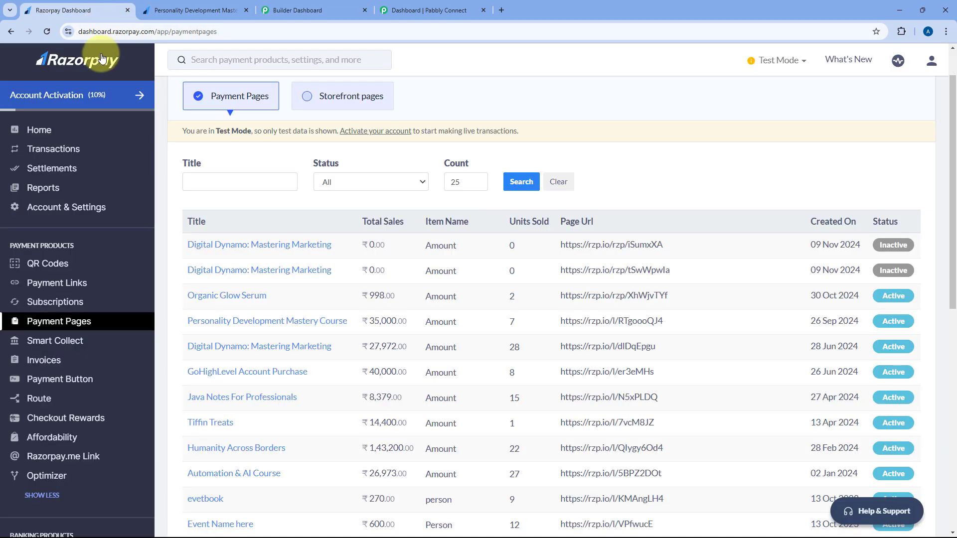
{"action": "left_click", "coordinate": [274, 10]}
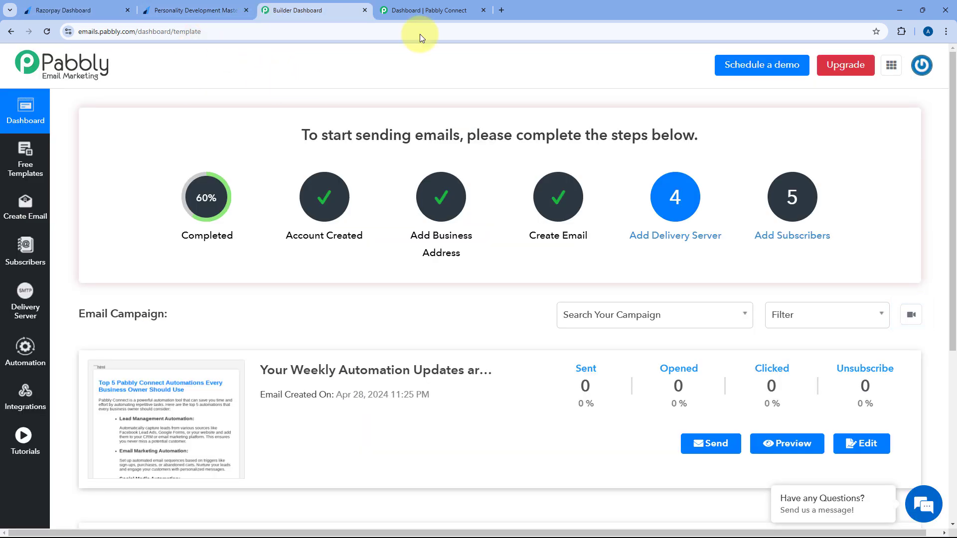
{"action": "left_click", "coordinate": [399, 10]}
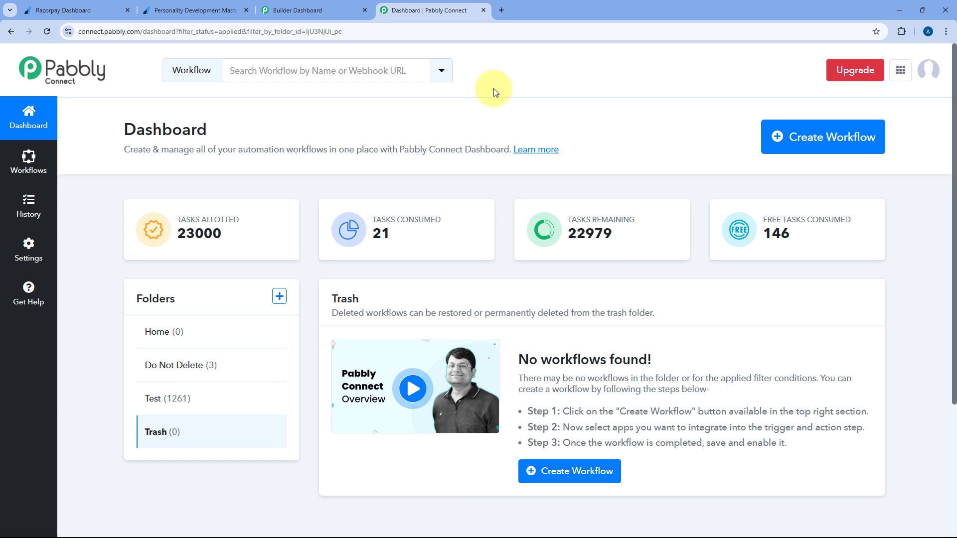
Paste 'Razorpay to Pabbly Email Marketing' as the new workflow name, keep folder Home, and create it
{"action": "left_click", "coordinate": [808, 139]}
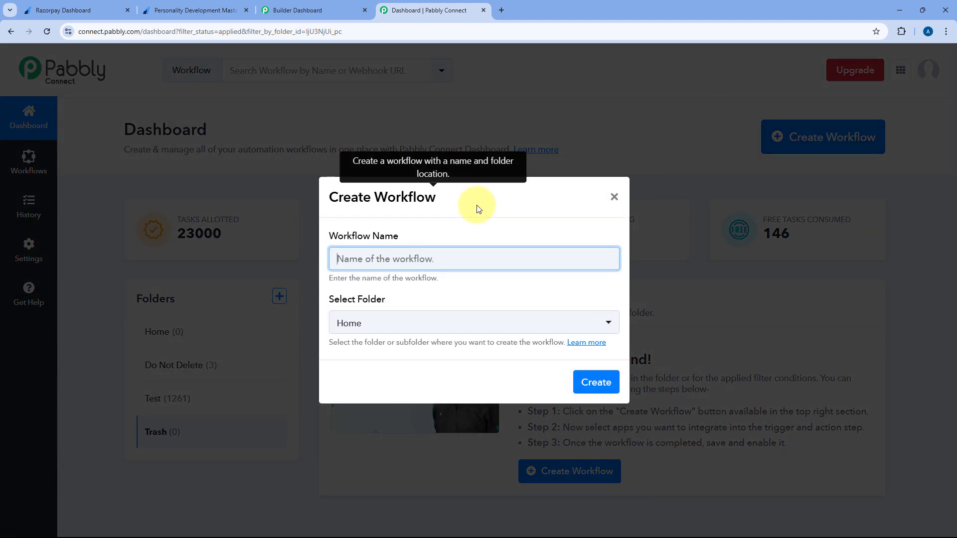
{"action": "left_click", "coordinate": [365, 261]}
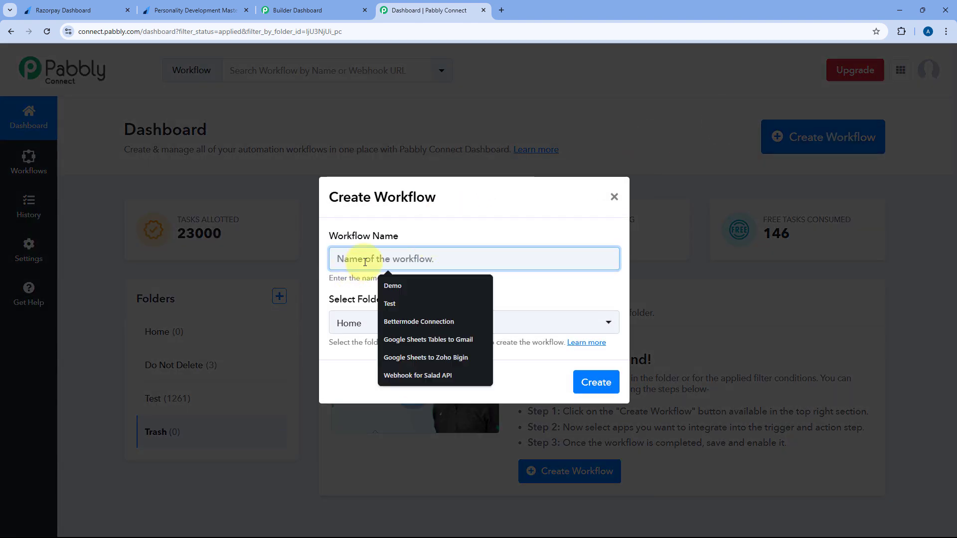
{"action": "type", "text": "Razorpay to Pabbly Email Marketing"}
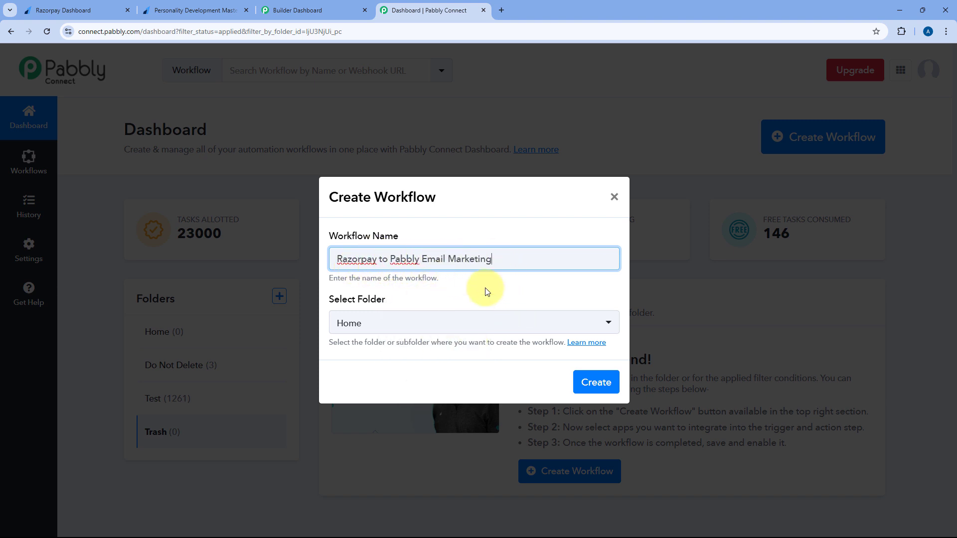
{"action": "left_click", "coordinate": [449, 324]}
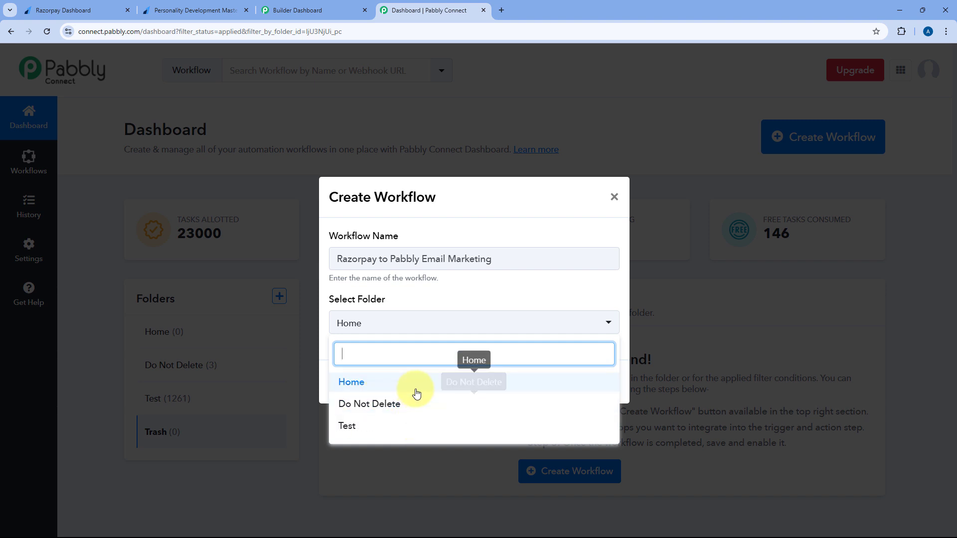
{"action": "left_click", "coordinate": [414, 385]}
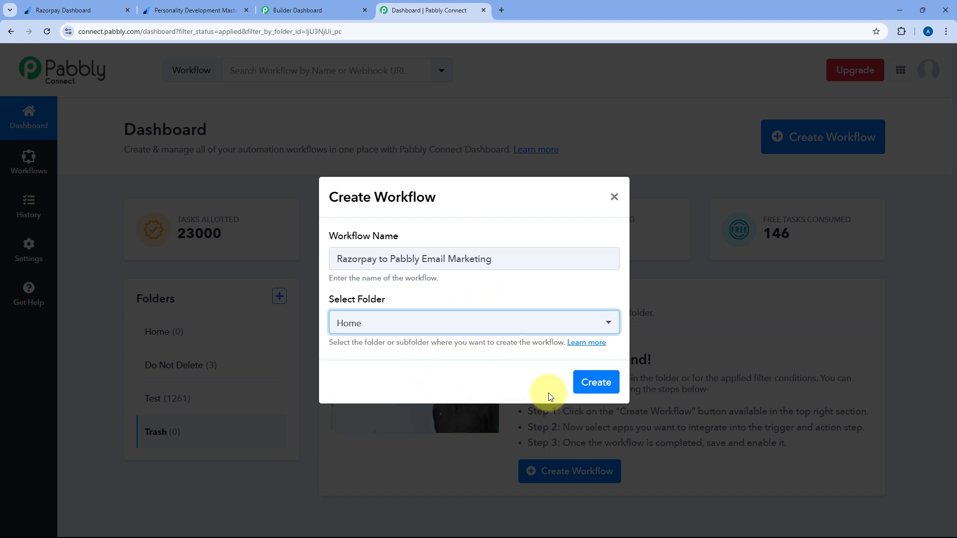
{"action": "left_click", "coordinate": [592, 382]}
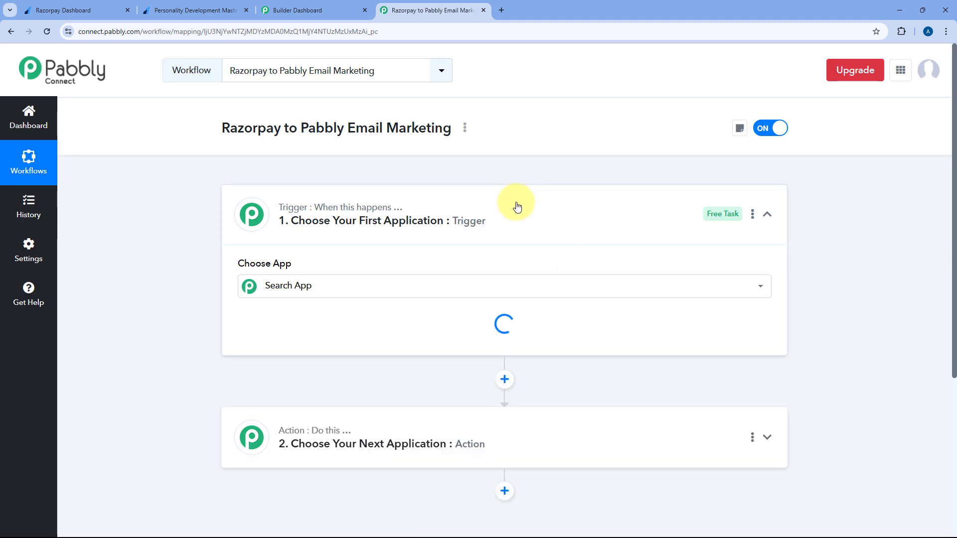
Collapse the Trigger step so the trigger and action steps appear in outline
{"action": "left_click", "coordinate": [423, 199]}
{"action": "scroll", "coordinate": [217, 213], "scroll_direction": "down", "scroll_amount": 1}
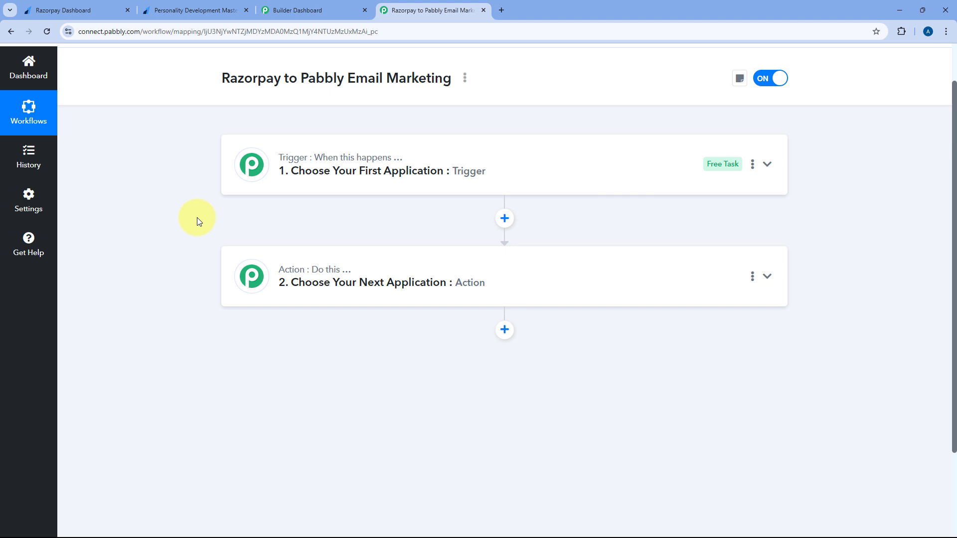
{"action": "mouse_move", "coordinate": [232, 167]}
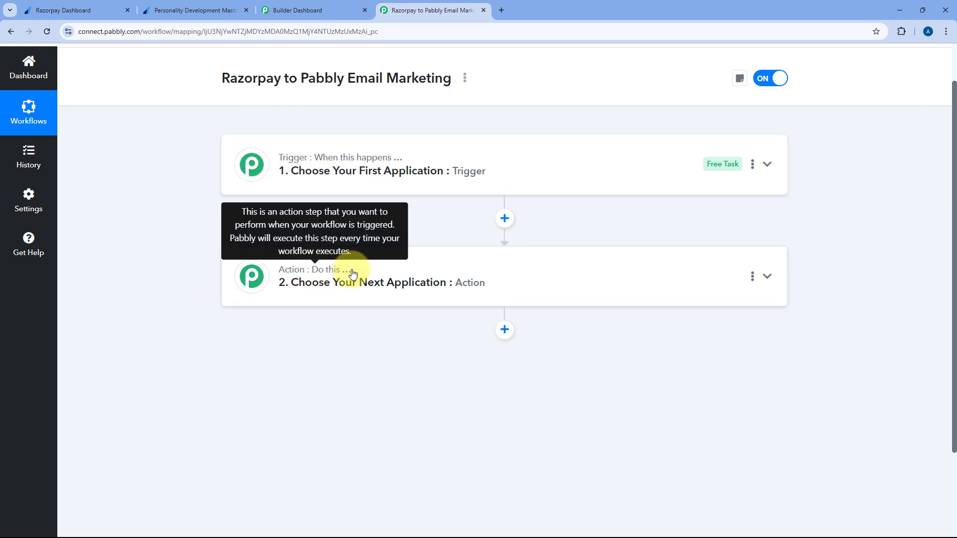
Expand the Trigger step's Choose App grid, briefly checking the Razorpay and Email Marketing tabs
{"action": "left_click", "coordinate": [505, 179]}
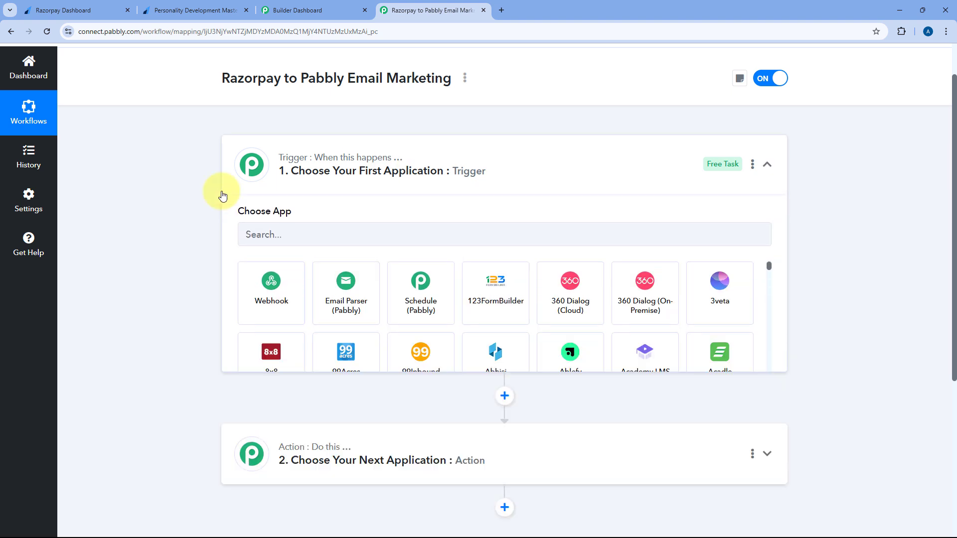
{"action": "scroll", "coordinate": [200, 199], "scroll_direction": "up", "scroll_amount": 1}
{"action": "scroll", "coordinate": [200, 198], "scroll_direction": "down", "scroll_amount": 2}
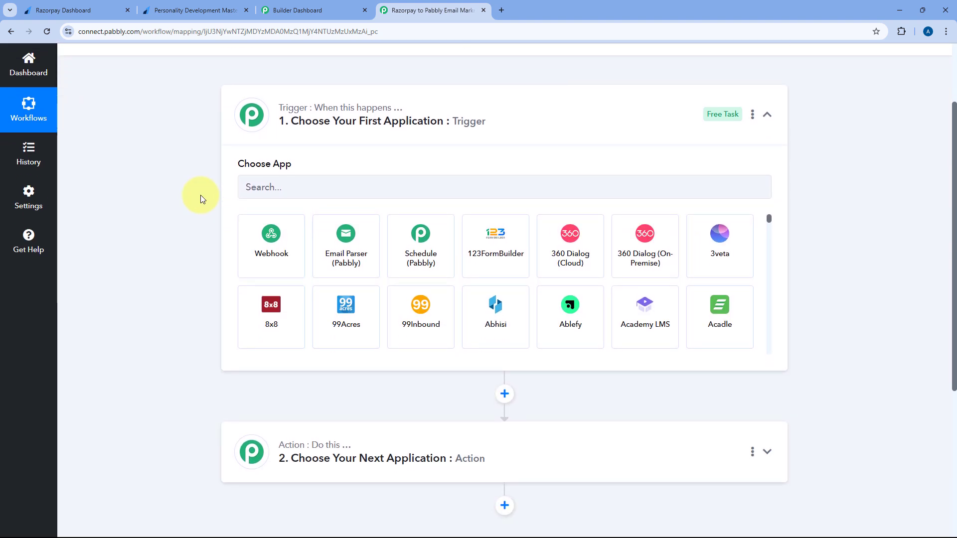
{"action": "left_click", "coordinate": [80, 10]}
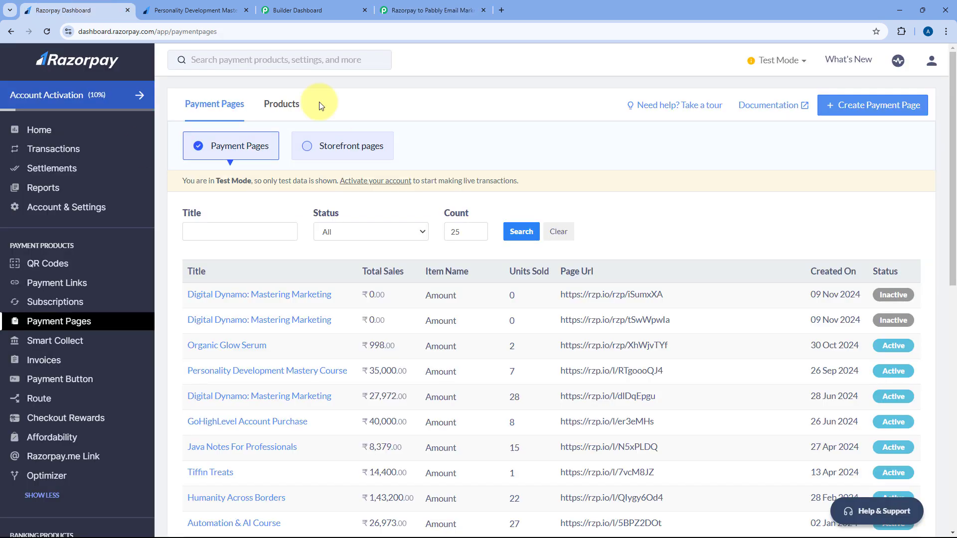
{"action": "left_click", "coordinate": [413, 10]}
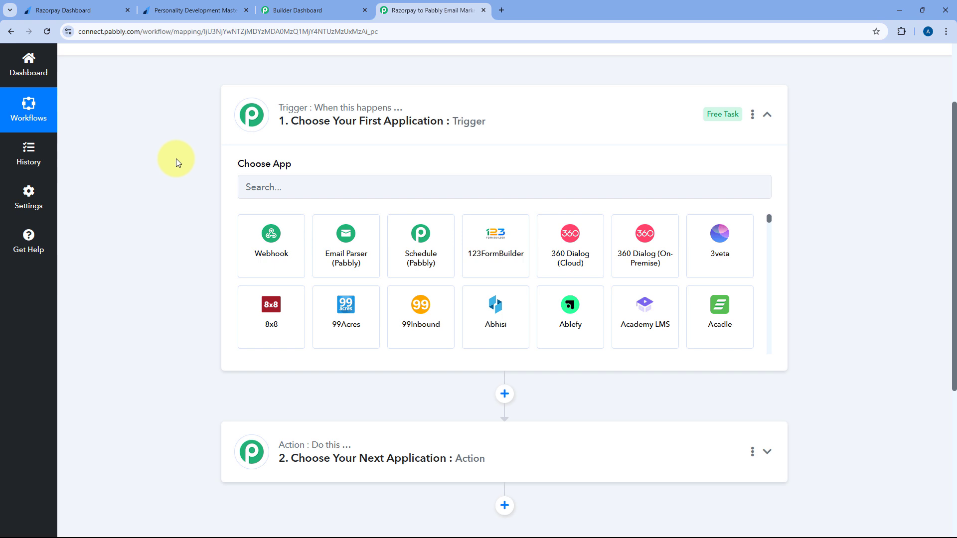
{"action": "scroll", "coordinate": [213, 95], "scroll_direction": "down", "scroll_amount": 3}
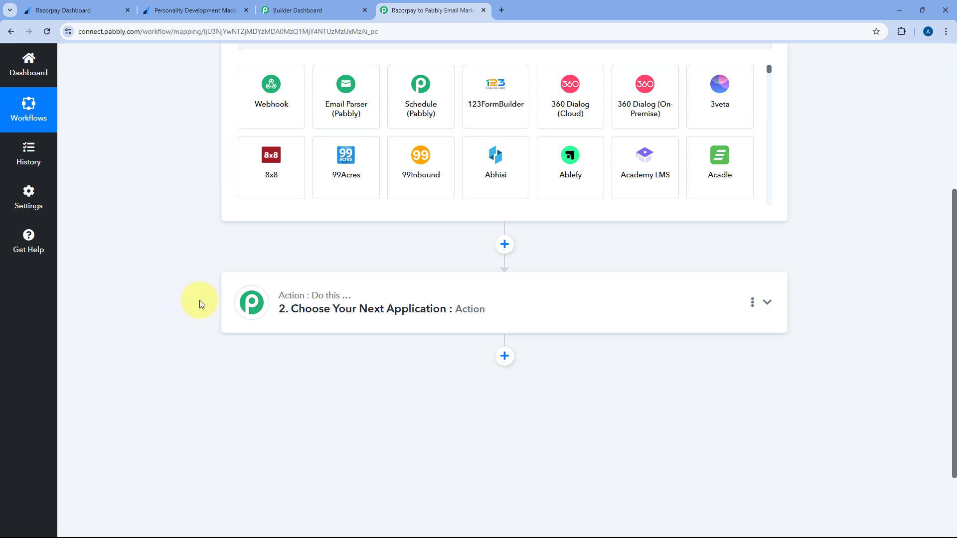
{"action": "left_click", "coordinate": [295, 7]}
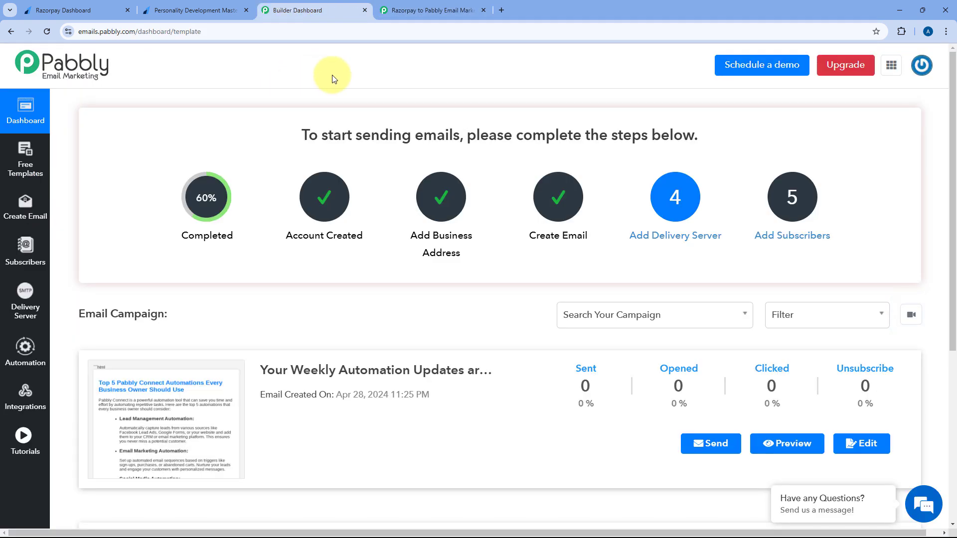
{"action": "left_click", "coordinate": [416, 10]}
{"action": "scroll", "coordinate": [198, 223], "scroll_direction": "up", "scroll_amount": 3}
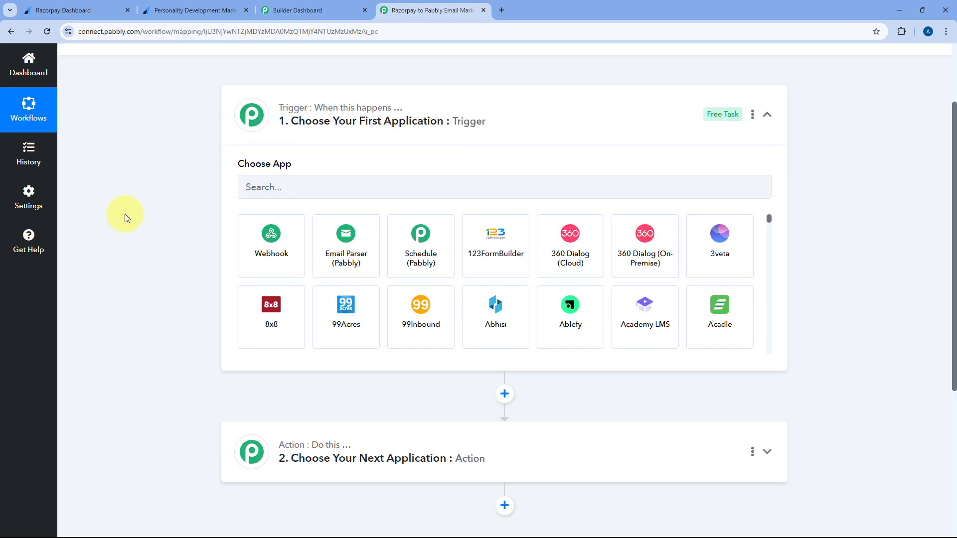
Set the trigger to Razorpay with the Payment Captured event
{"action": "left_click", "coordinate": [286, 187]}
{"action": "type", "text": "Raz"}
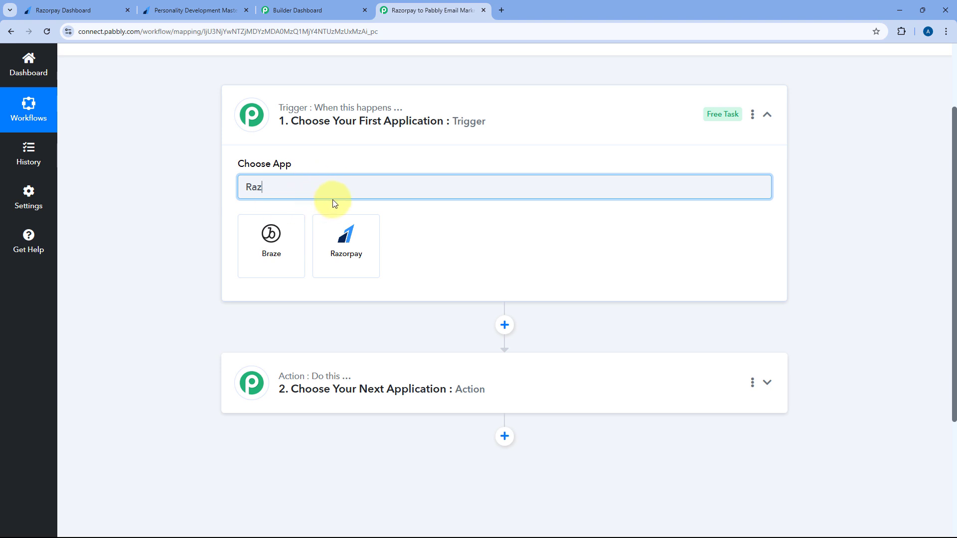
{"action": "left_click", "coordinate": [348, 246]}
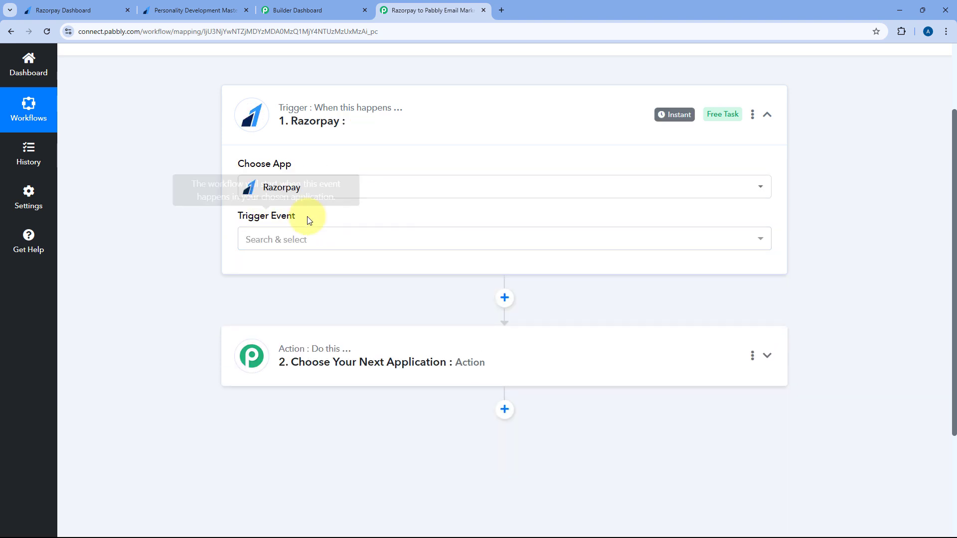
{"action": "left_click", "coordinate": [323, 239]}
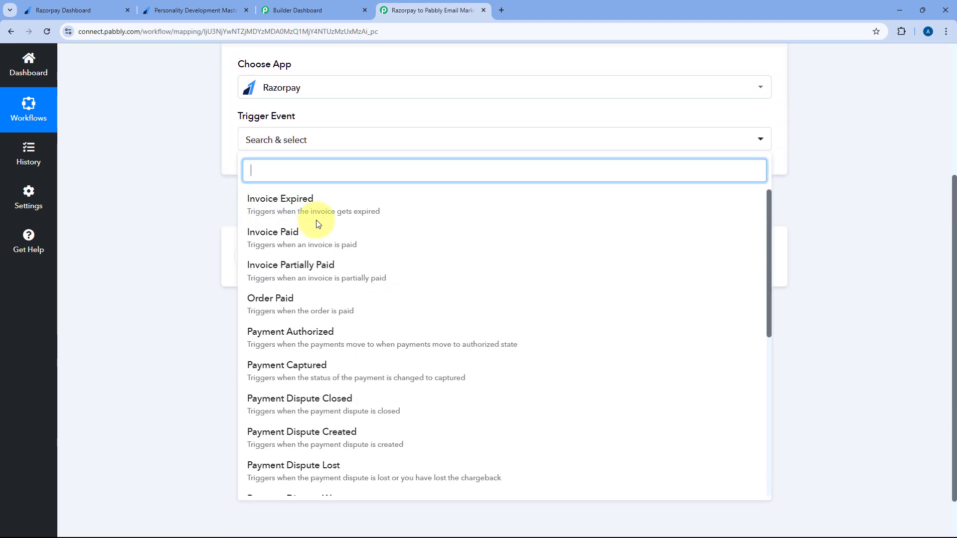
{"action": "left_click", "coordinate": [285, 367]}
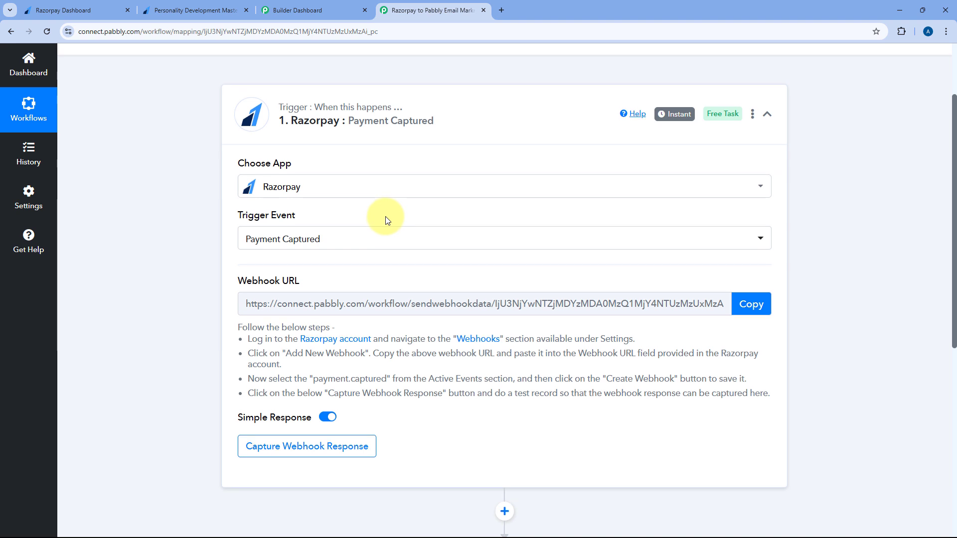
Copy the Razorpay trigger's webhook URL from the setup instructions
{"action": "scroll", "coordinate": [384, 216], "scroll_direction": "down", "scroll_amount": 2}
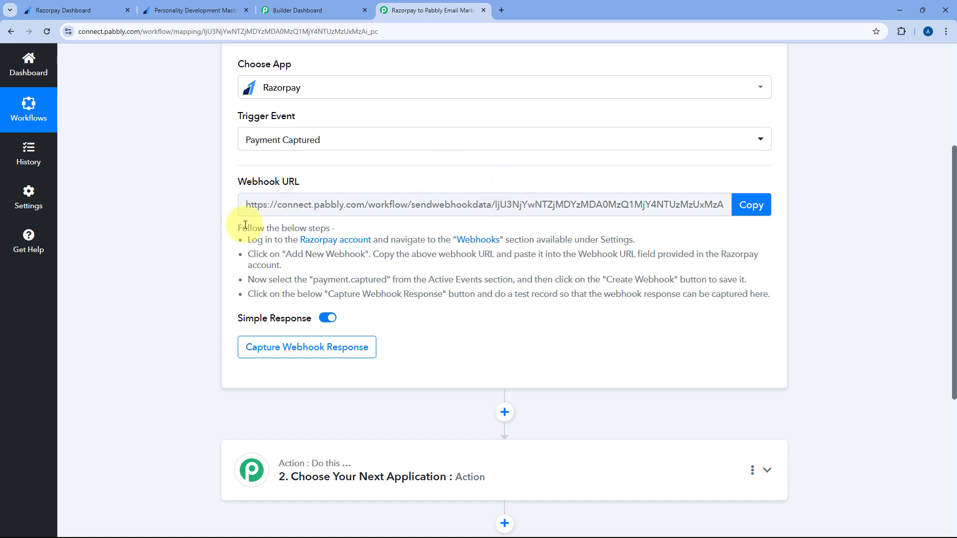
{"action": "left_click_drag", "start_coordinate": [230, 229], "coordinate": [768, 285]}
{"action": "left_click", "coordinate": [758, 273]}
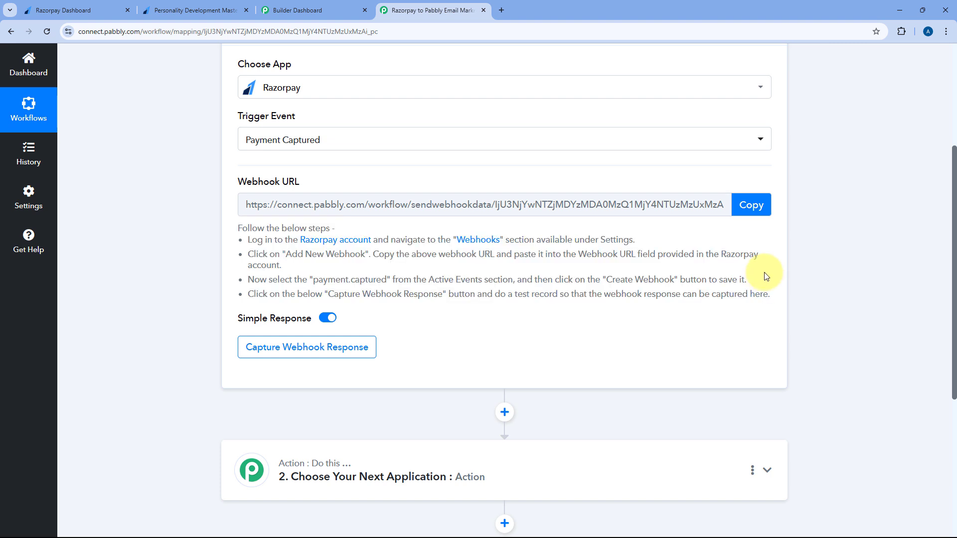
{"action": "left_click", "coordinate": [751, 207]}
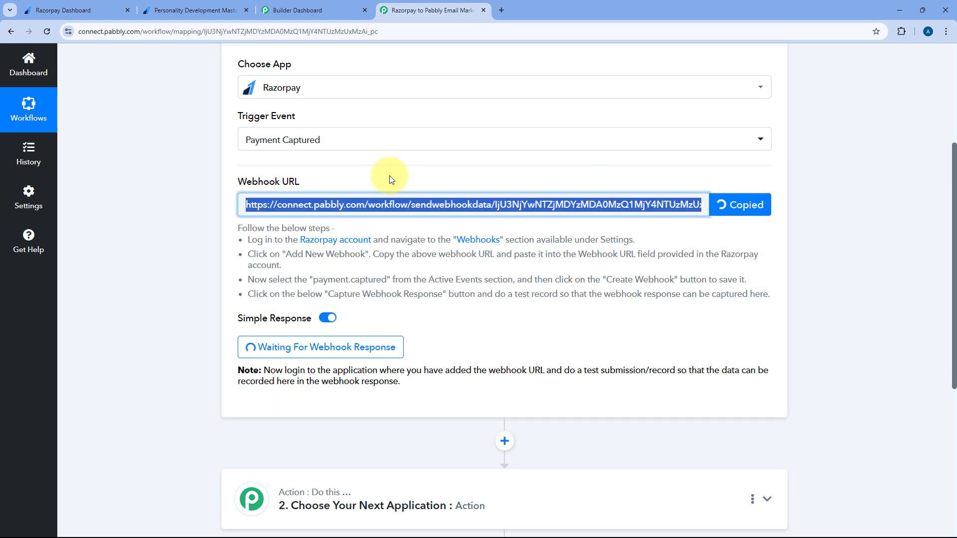
In Razorpay, go to Account & Settings > Webhooks and start a new webhook
{"action": "left_click", "coordinate": [83, 10]}
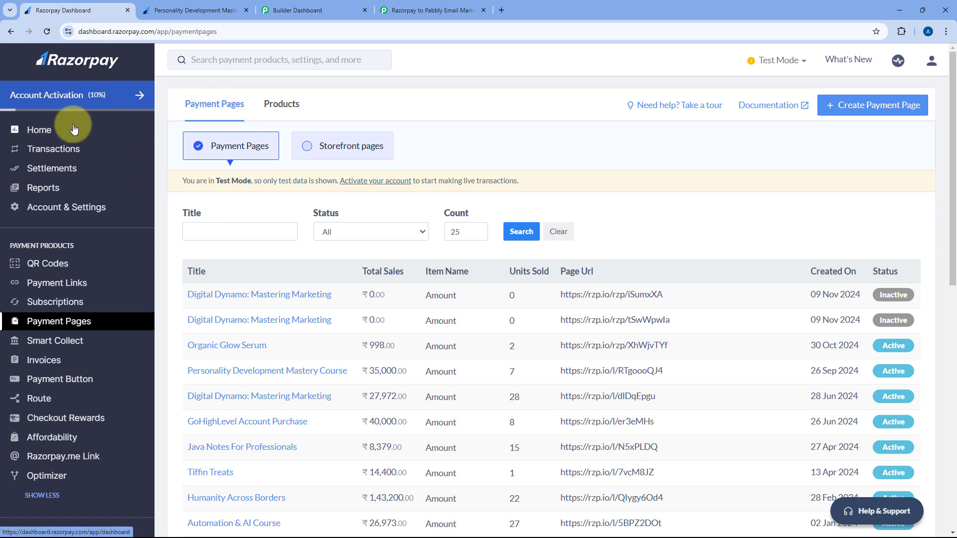
{"action": "left_click", "coordinate": [70, 212]}
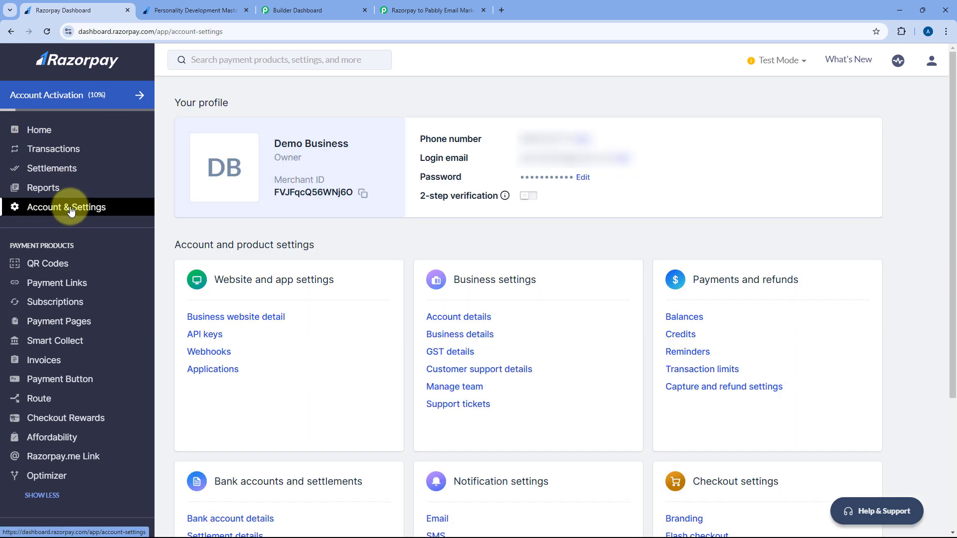
{"action": "left_click", "coordinate": [219, 356]}
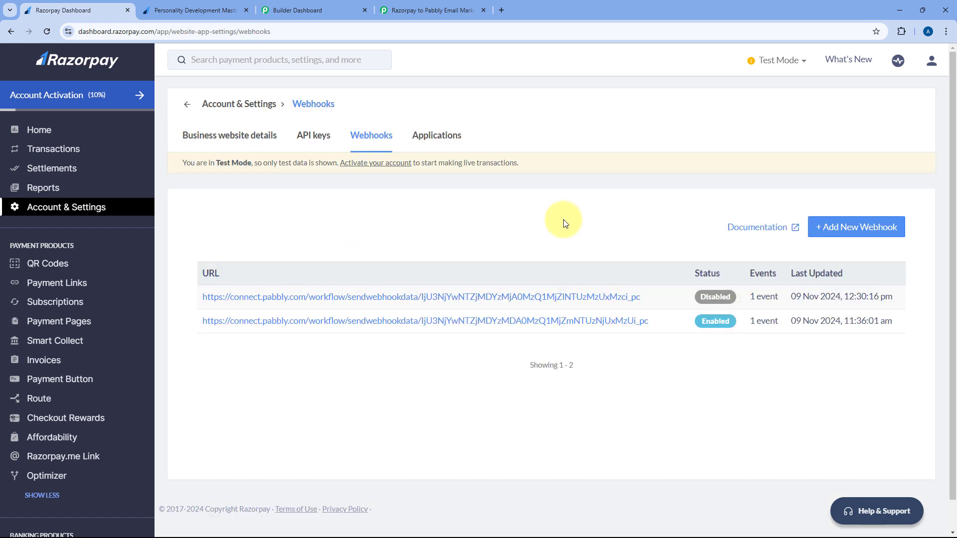
{"action": "left_click", "coordinate": [849, 227]}
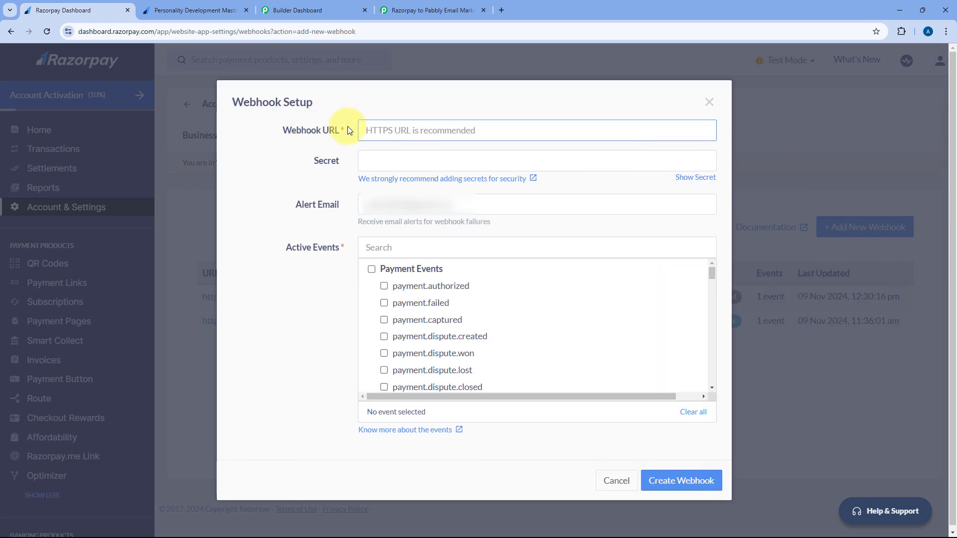
Paste the copied Pabbly webhook URL into the Webhook URL field, verifying it against the workflow
{"action": "left_click", "coordinate": [405, 130]}
{"action": "right_click", "coordinate": [405, 130]}
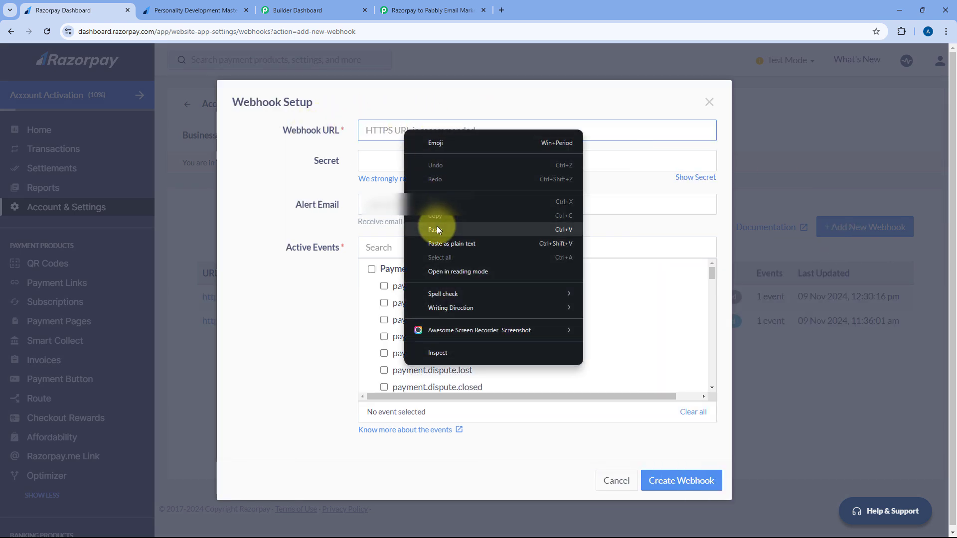
{"action": "left_click", "coordinate": [436, 225]}
{"action": "left_click", "coordinate": [406, 6]}
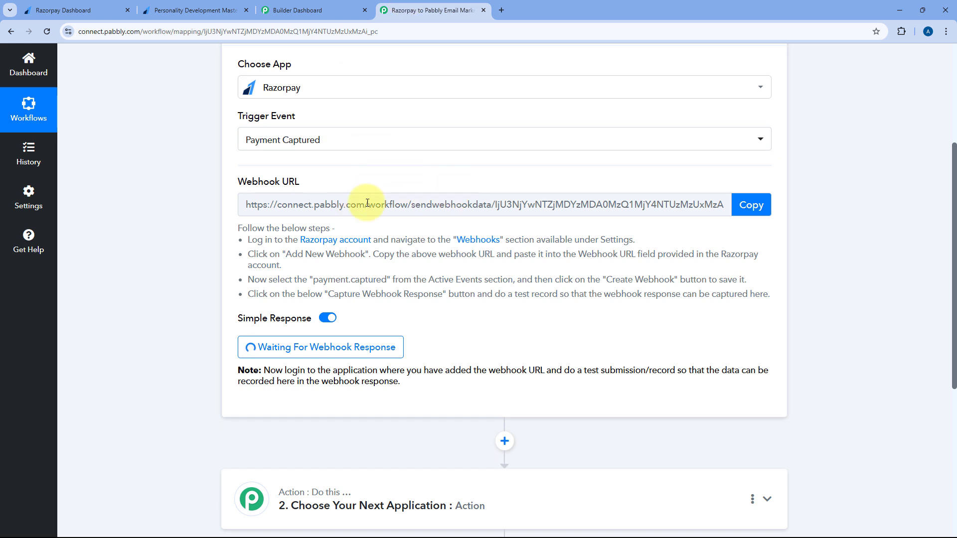
{"action": "left_click", "coordinate": [75, 10]}
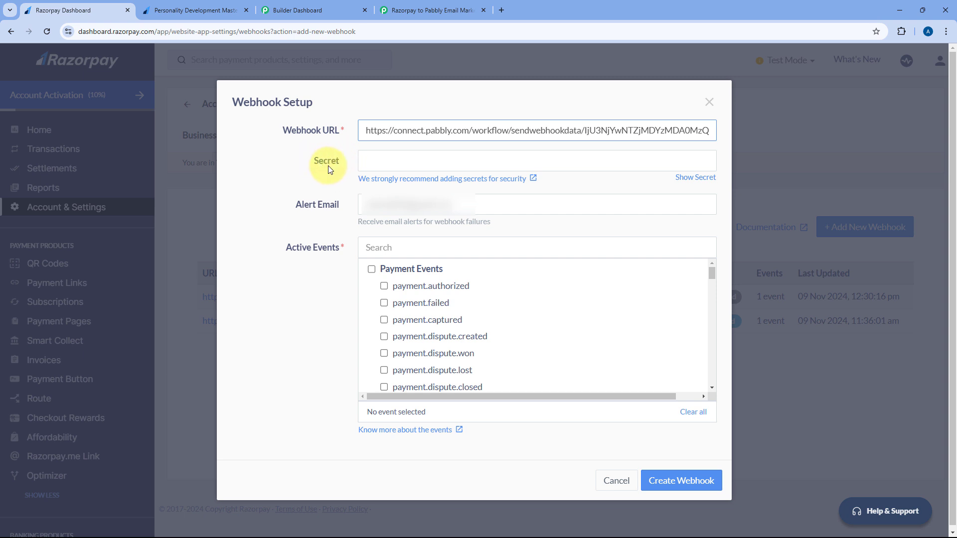
Tick the payment.captured active event and save the webhook
{"action": "scroll", "coordinate": [319, 230], "scroll_direction": "down", "scroll_amount": 1}
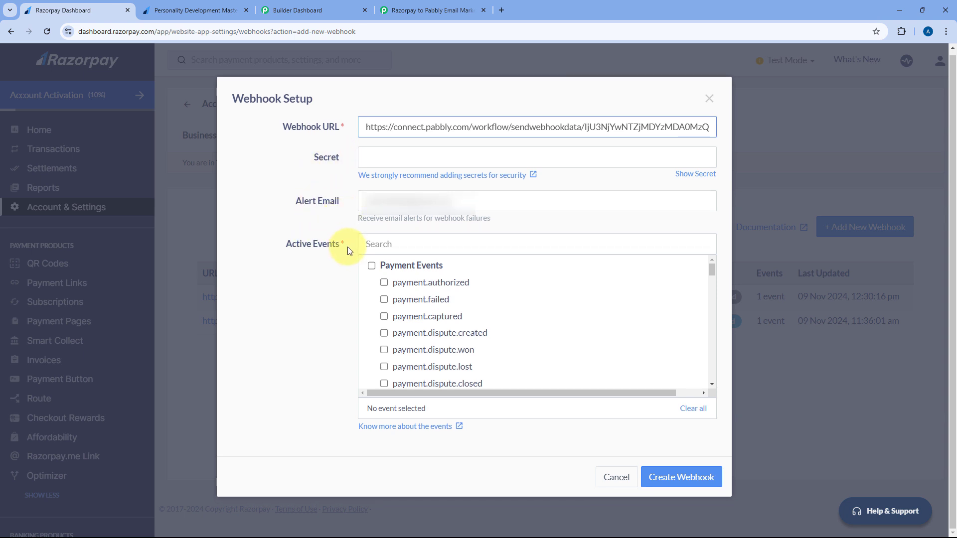
{"action": "left_click", "coordinate": [382, 316]}
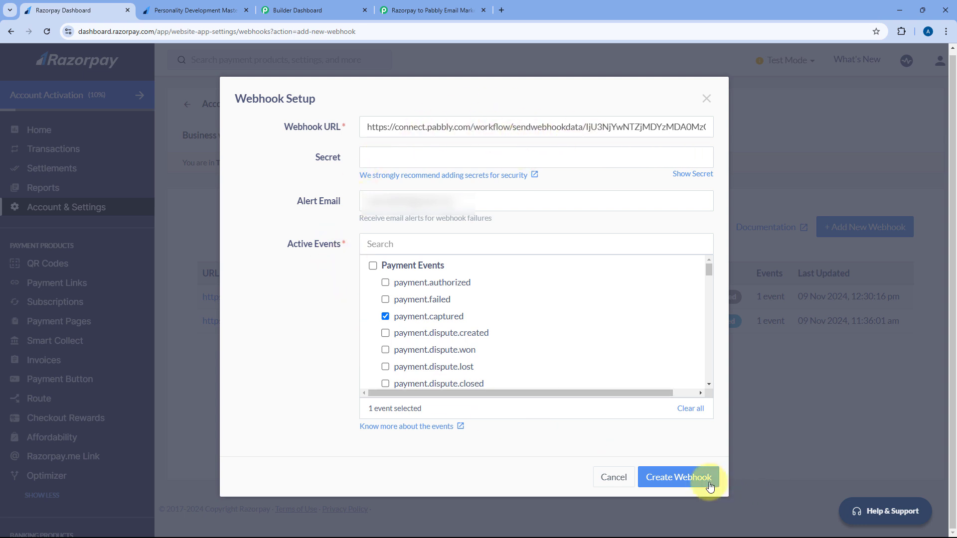
{"action": "left_click", "coordinate": [678, 480]}
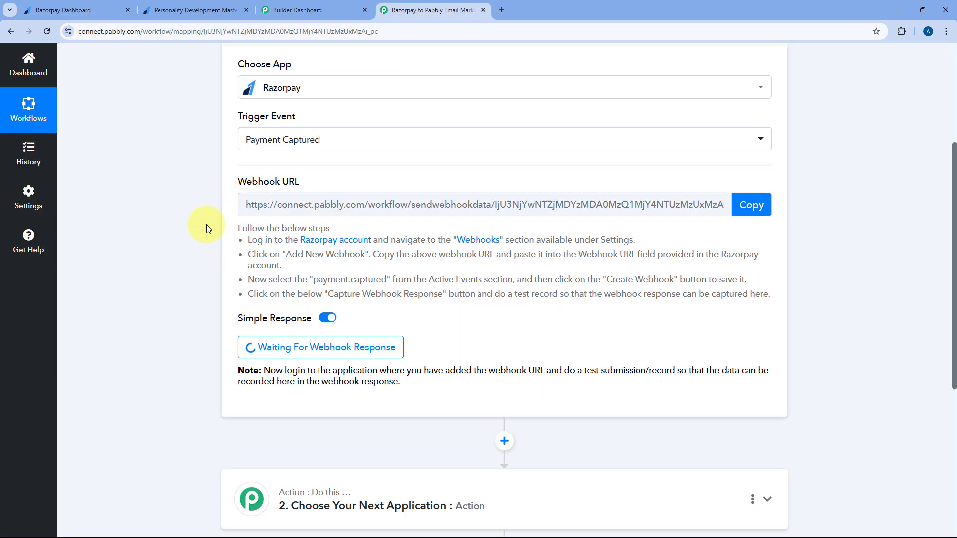
Leave the trigger waiting and switch to the Personality Development Mastery Course payment page
{"action": "scroll", "coordinate": [206, 224], "scroll_direction": "down", "scroll_amount": 2}
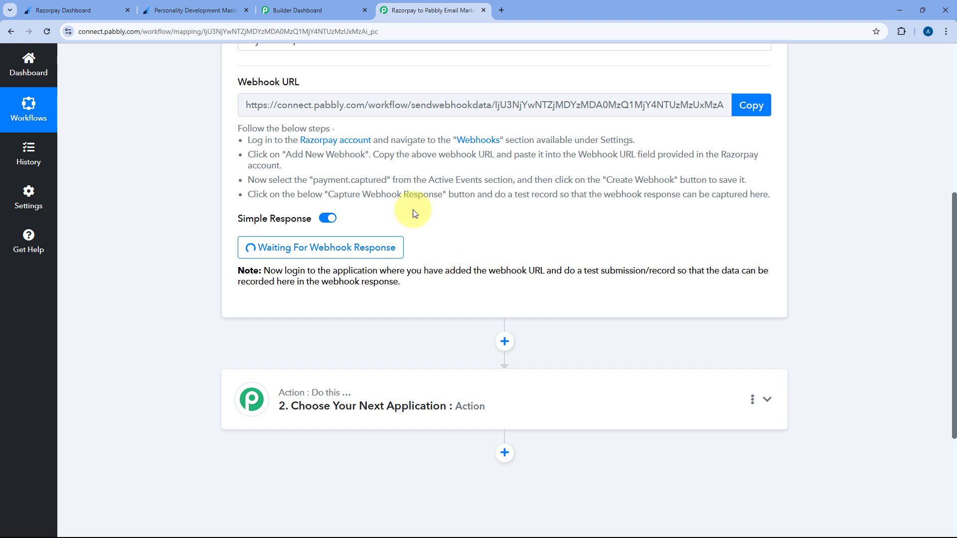
{"action": "left_click", "coordinate": [212, 12]}
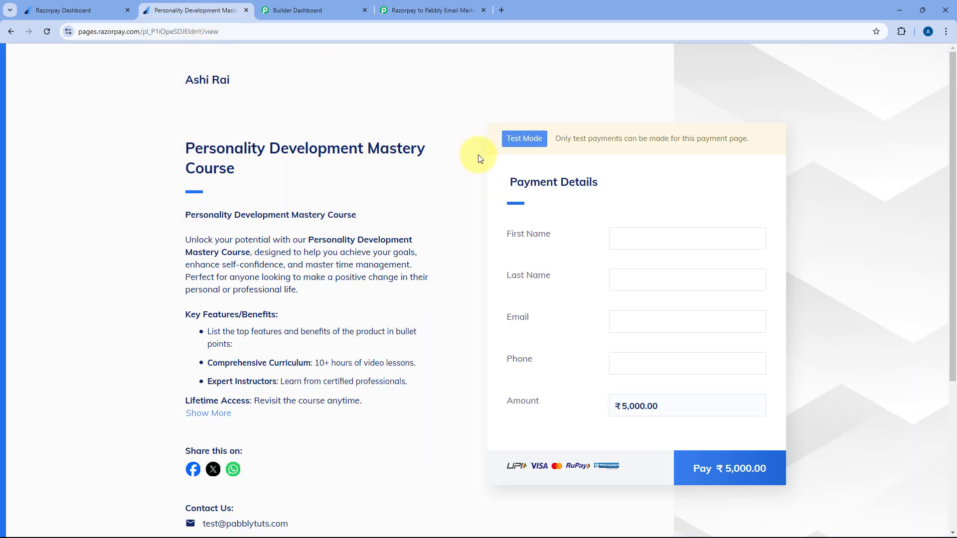
Autofill the first name, last name and a demo e-mail on the course payment form
{"action": "scroll", "coordinate": [476, 158], "scroll_direction": "down", "scroll_amount": 1}
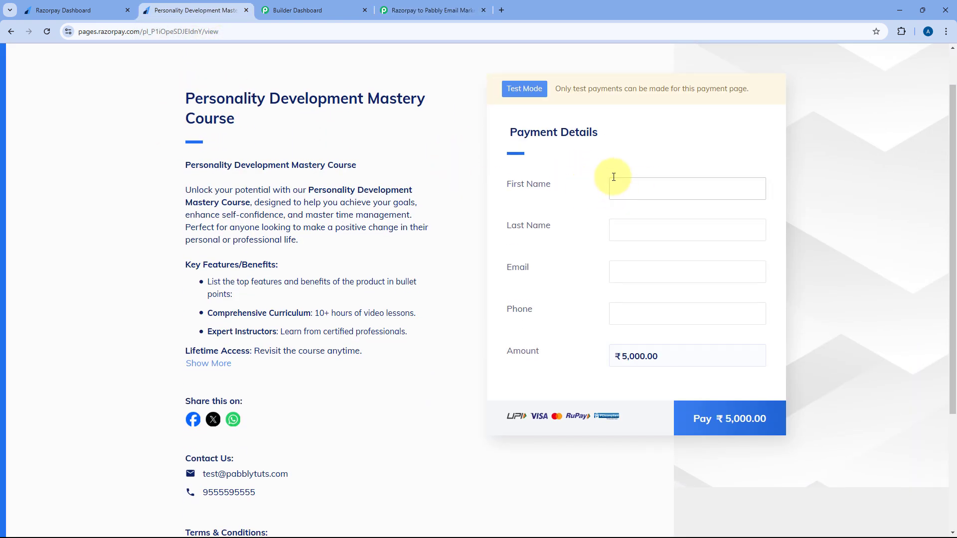
{"action": "left_click", "coordinate": [628, 198]}
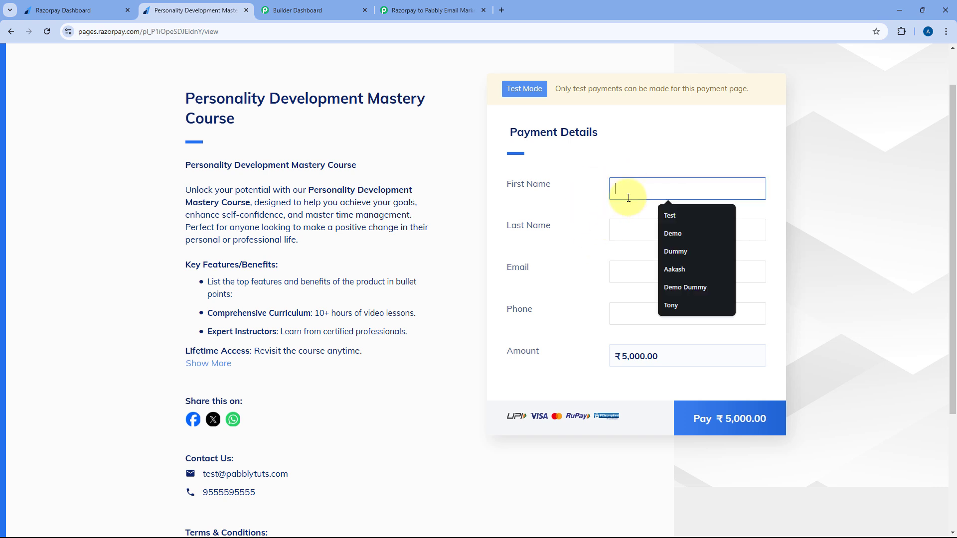
{"action": "left_click", "coordinate": [663, 223]}
{"action": "left_click", "coordinate": [622, 233]}
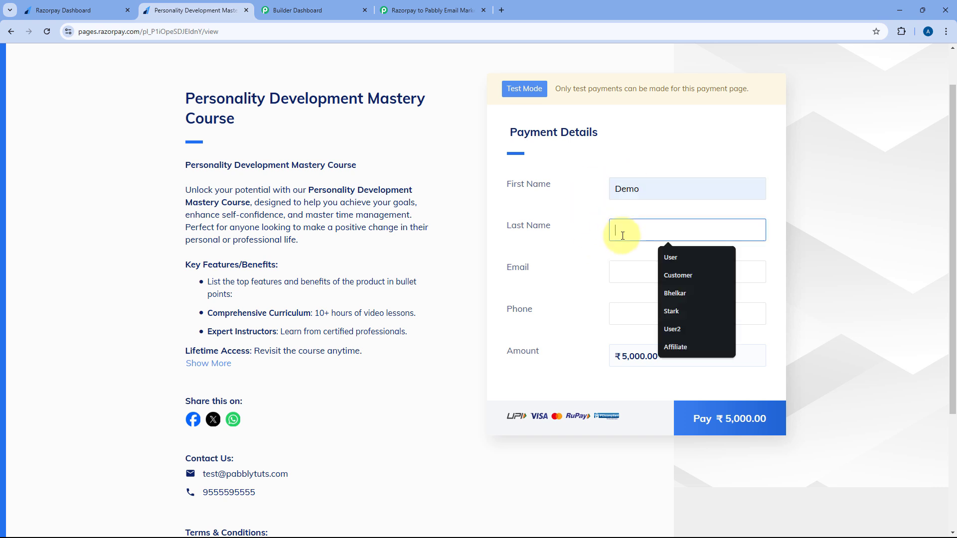
{"action": "left_click", "coordinate": [670, 257]}
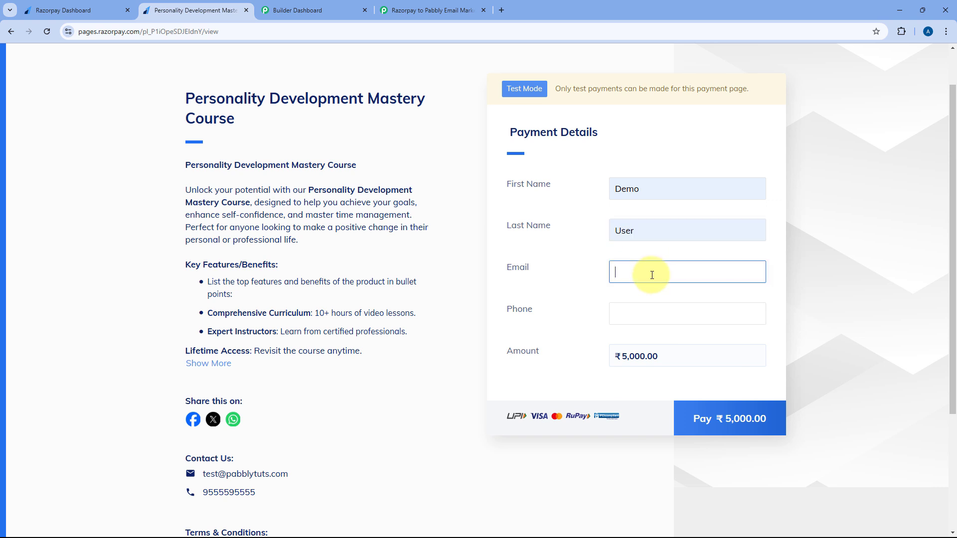
{"action": "left_click", "coordinate": [651, 275]}
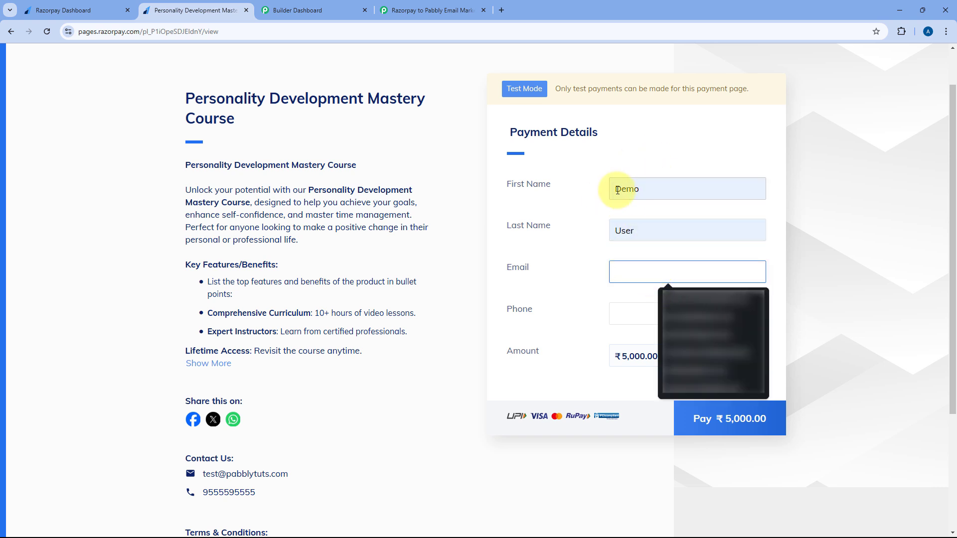
{"action": "left_click", "coordinate": [664, 315]}
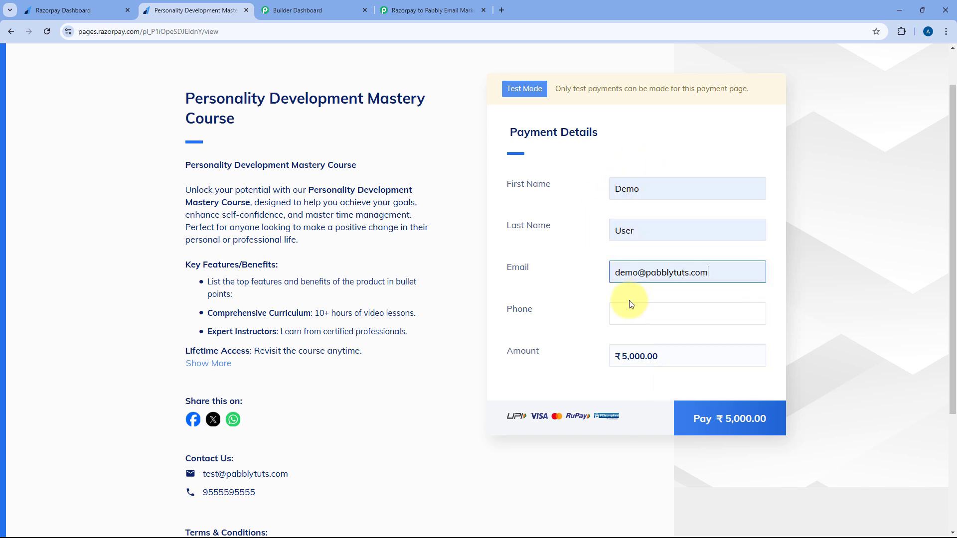
Enter a valid +91 phone number from saved suggestions and proceed to pay ₹5,000.00
{"action": "left_click", "coordinate": [627, 315]}
{"action": "type", "text": "1234 567 890"}
{"action": "left_click", "coordinate": [566, 327]}
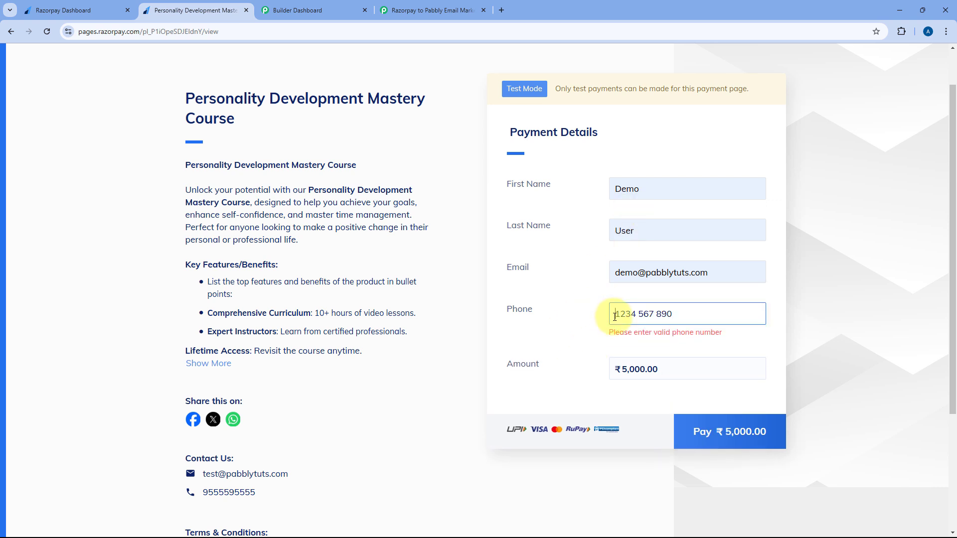
{"action": "left_click", "coordinate": [548, 320]}
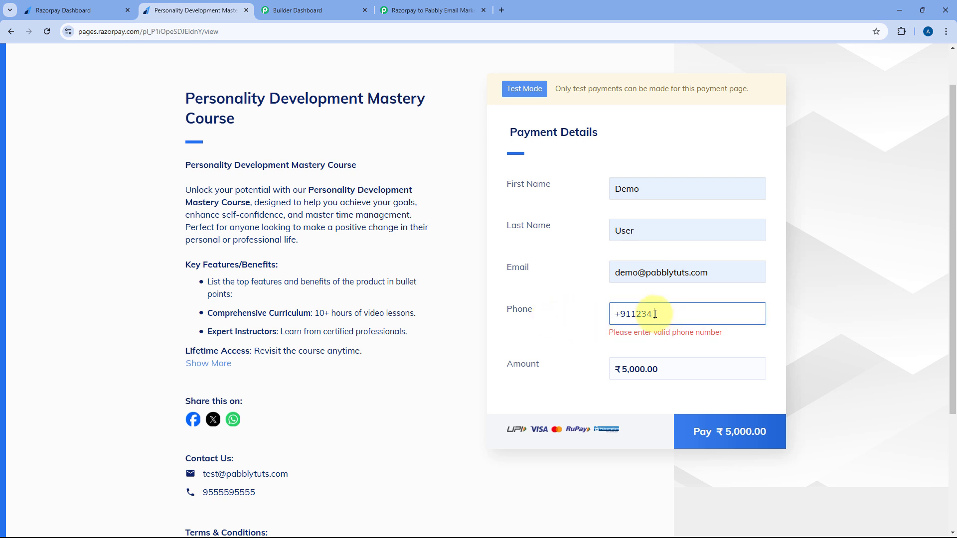
{"action": "left_click", "coordinate": [654, 314]}
{"action": "left_click", "coordinate": [665, 337]}
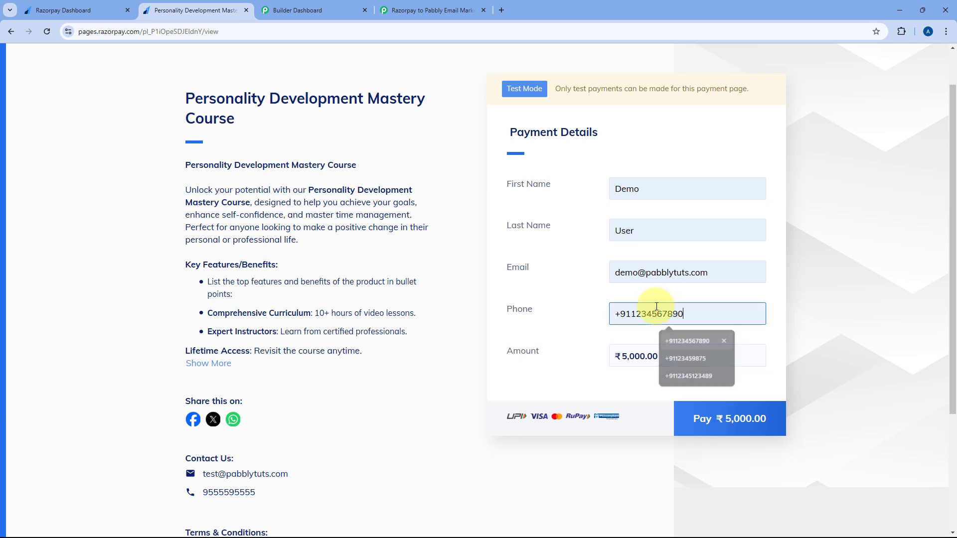
{"action": "left_click", "coordinate": [724, 422]}
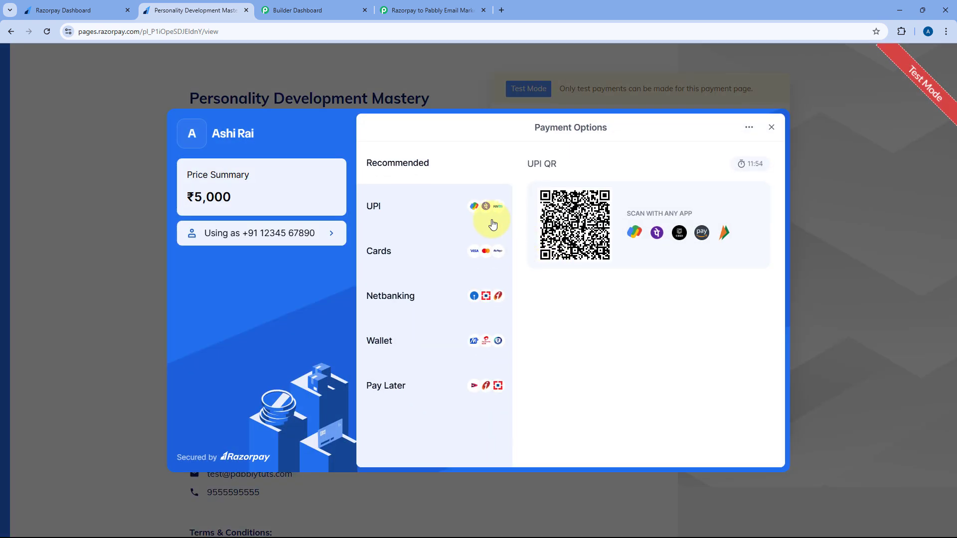
Pay the ₹5,000 by UPI using test ID success@razorpay and submit with Verify and Pay
{"action": "left_click", "coordinate": [435, 206]}
{"action": "left_click", "coordinate": [584, 336]}
{"action": "type", "text": "success@razorpay"}
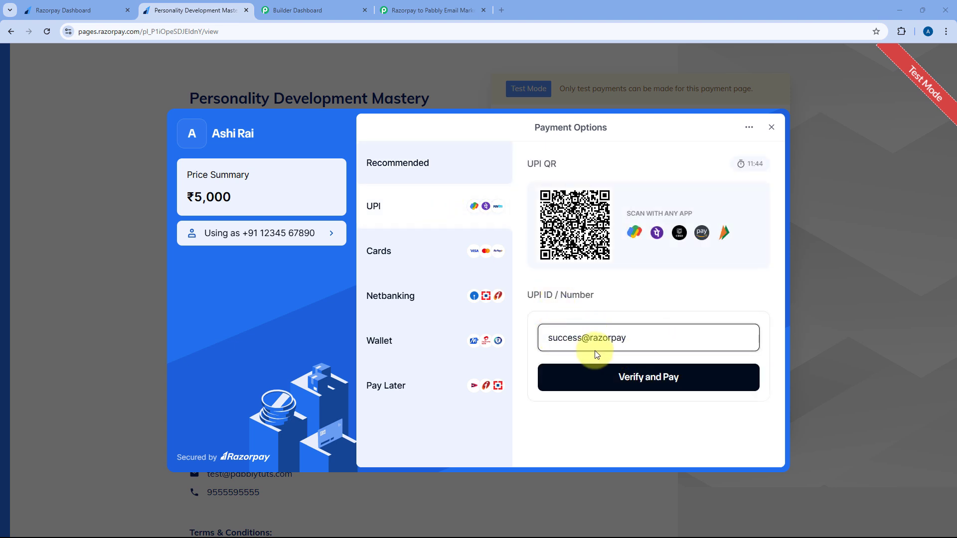
{"action": "left_click", "coordinate": [642, 378]}
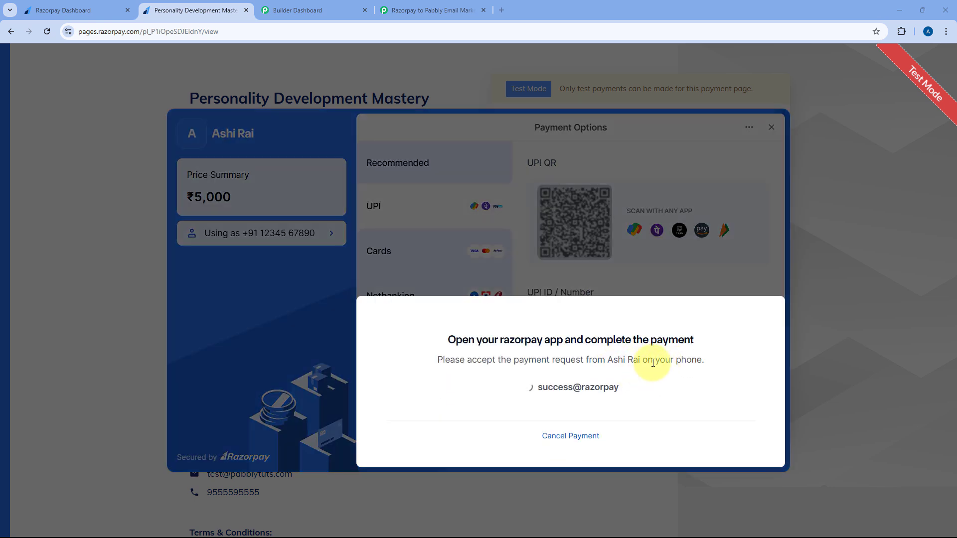
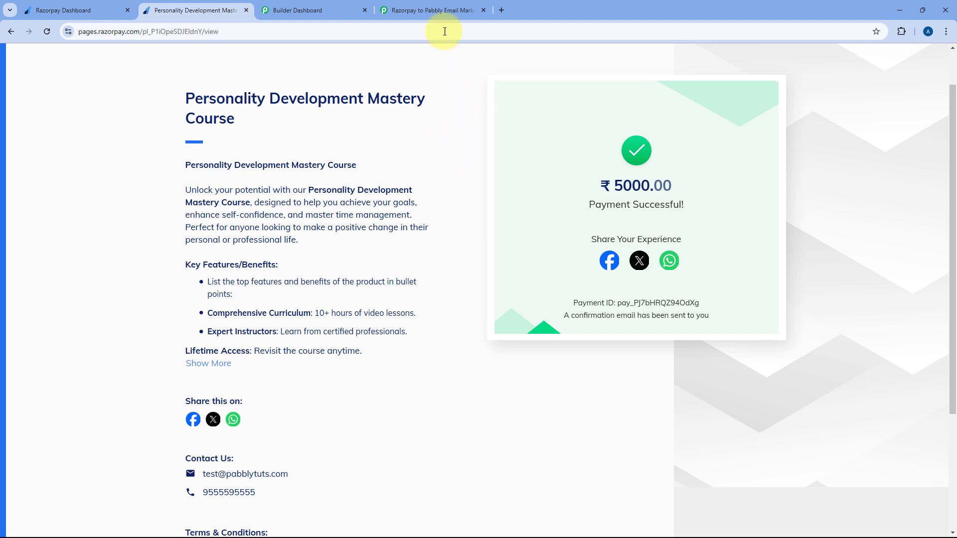
Return to the workflow and check the captured payer first name Demo and phone number
{"action": "left_click", "coordinate": [406, 10]}
{"action": "scroll", "coordinate": [493, 150], "scroll_direction": "down", "scroll_amount": 4}
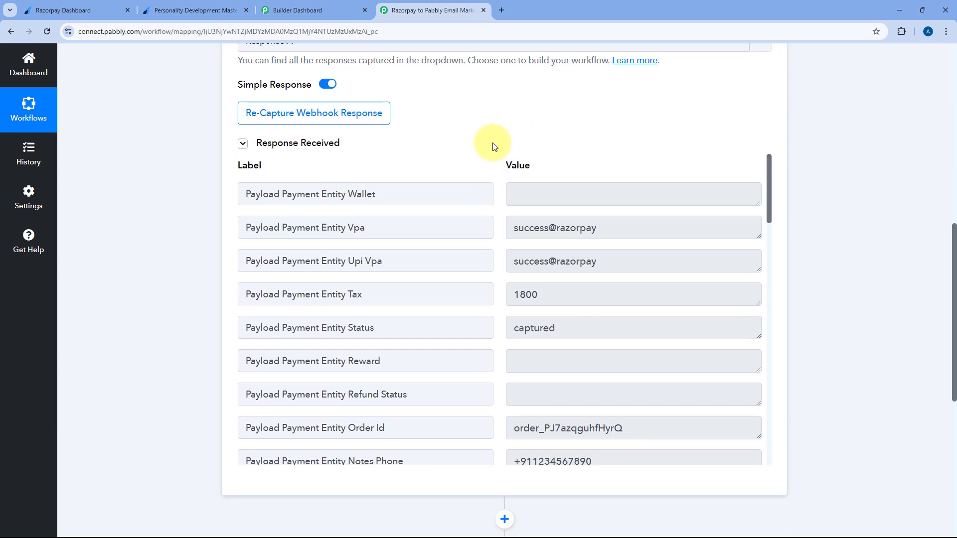
{"action": "scroll", "coordinate": [500, 156], "scroll_direction": "down", "scroll_amount": 1}
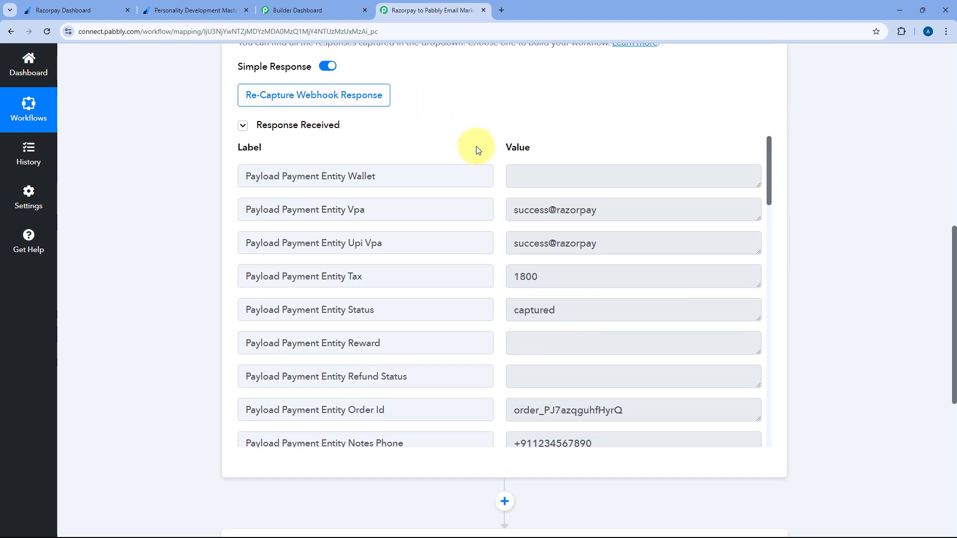
{"action": "scroll", "coordinate": [501, 177], "scroll_direction": "down", "scroll_amount": 3}
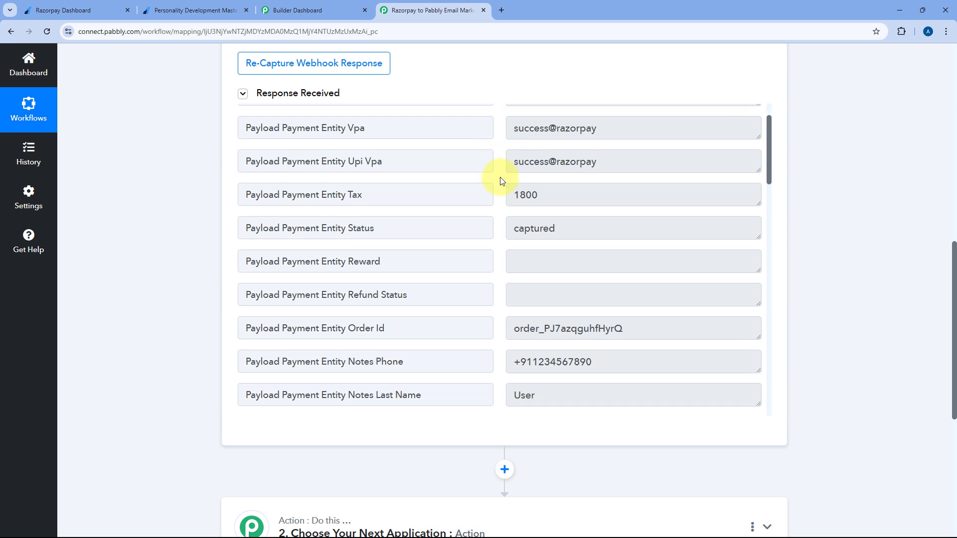
{"action": "scroll", "coordinate": [497, 143], "scroll_direction": "down", "scroll_amount": 1}
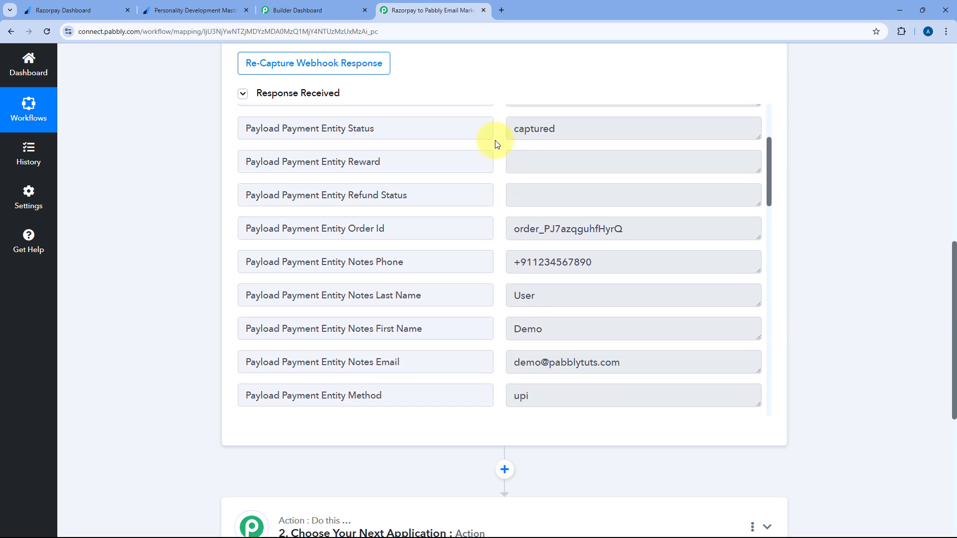
{"action": "scroll", "coordinate": [497, 143], "scroll_direction": "down", "scroll_amount": 1}
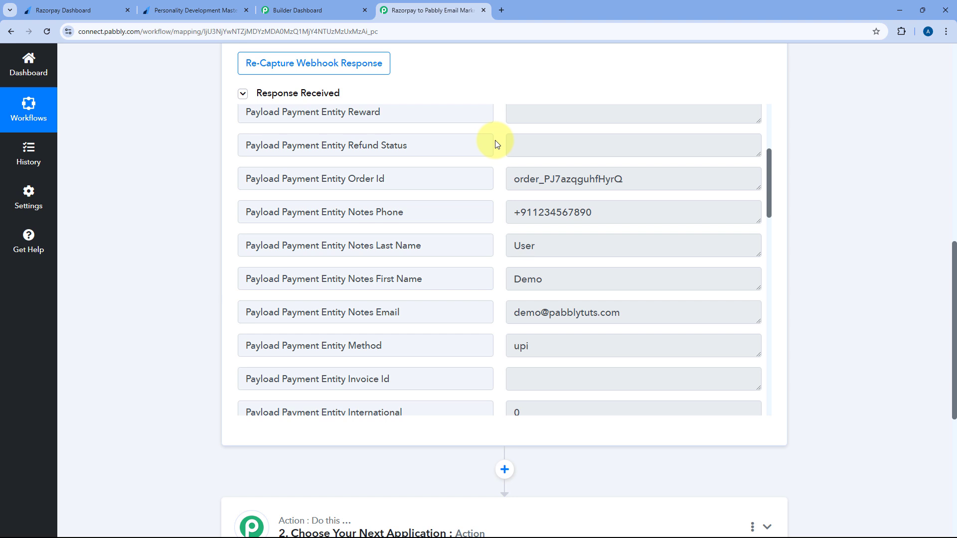
{"action": "left_click_drag", "start_coordinate": [581, 280], "coordinate": [503, 280]}
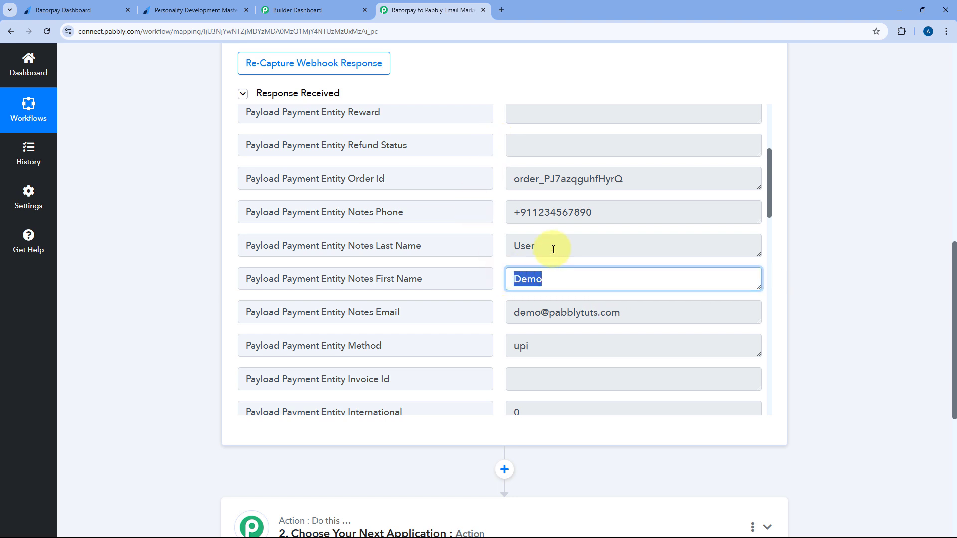
{"action": "left_click_drag", "start_coordinate": [553, 249], "coordinate": [508, 249]}
{"action": "left_click_drag", "start_coordinate": [596, 213], "coordinate": [486, 214]}
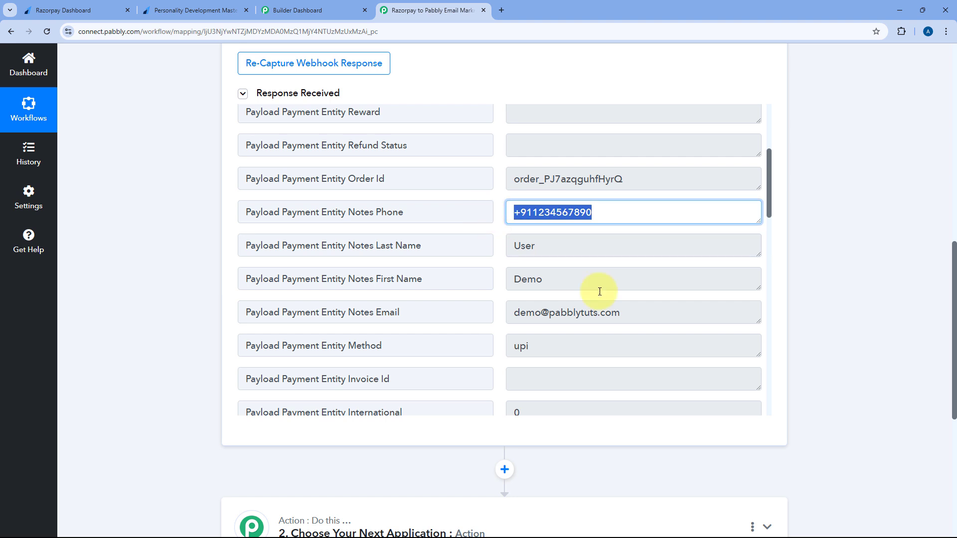
{"action": "left_click_drag", "start_coordinate": [642, 312], "coordinate": [509, 313]}
Scroll further through the response to confirm the captured upi payment method
{"action": "scroll", "coordinate": [536, 261], "scroll_direction": "down", "scroll_amount": 2}
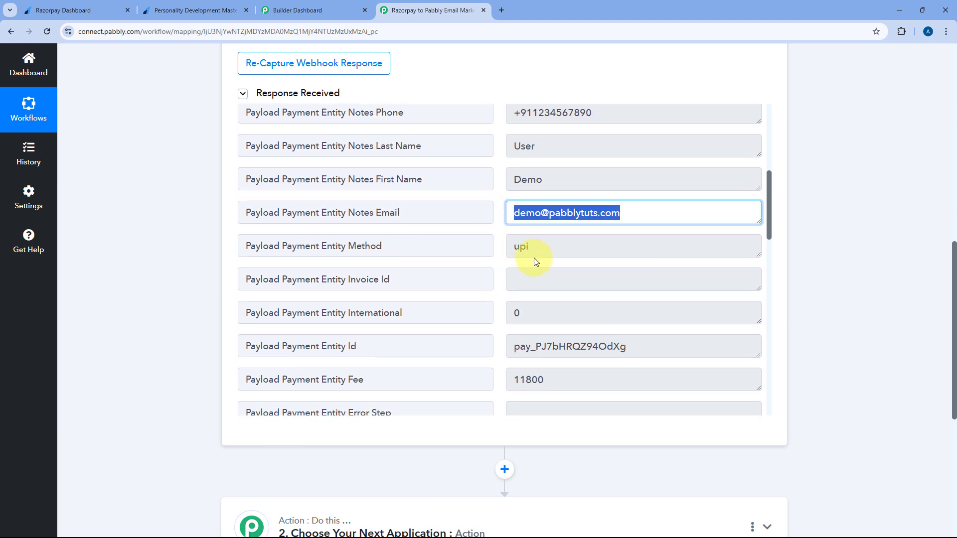
{"action": "left_click_drag", "start_coordinate": [532, 249], "coordinate": [496, 256]}
{"action": "scroll", "coordinate": [493, 251], "scroll_direction": "up", "scroll_amount": 5}
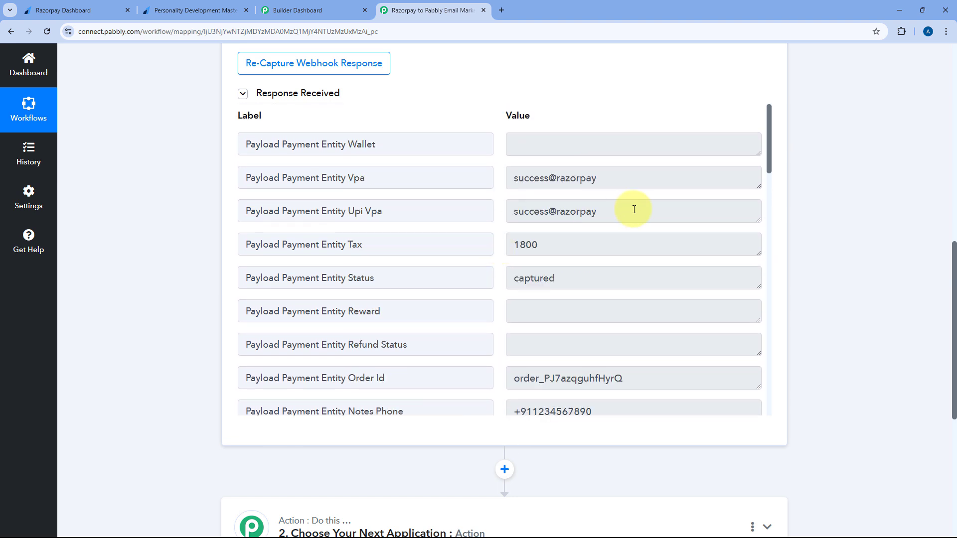
{"action": "left_click_drag", "start_coordinate": [515, 212], "coordinate": [491, 177]}
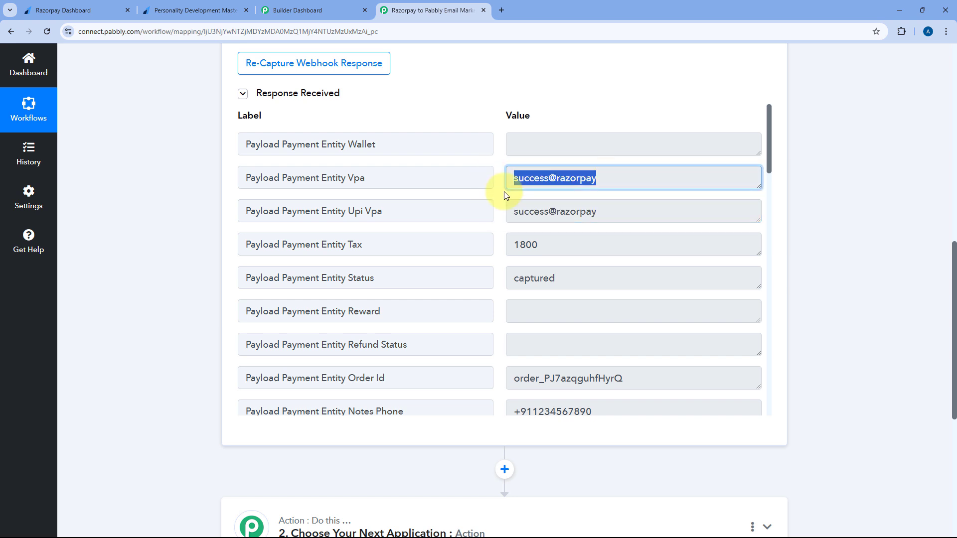
{"action": "scroll", "coordinate": [491, 211], "scroll_direction": "down", "scroll_amount": 5}
{"action": "scroll", "coordinate": [490, 211], "scroll_direction": "down", "scroll_amount": 8}
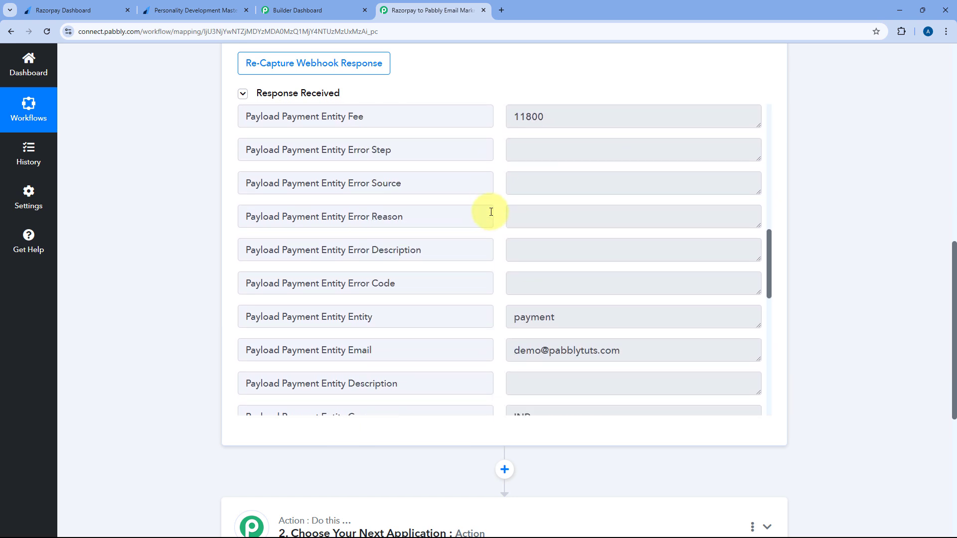
{"action": "scroll", "coordinate": [491, 212], "scroll_direction": "down", "scroll_amount": 2}
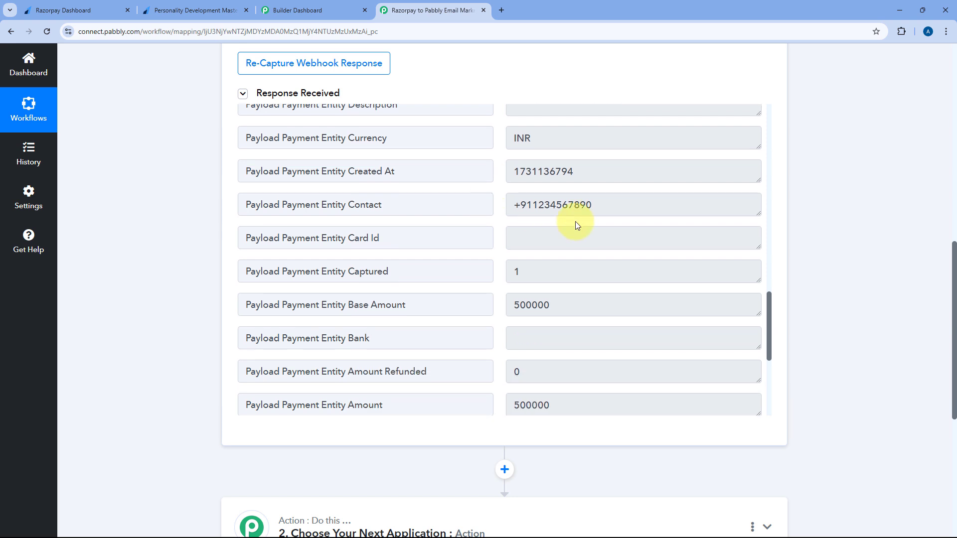
{"action": "left_click_drag", "start_coordinate": [618, 198], "coordinate": [492, 198]}
{"action": "scroll", "coordinate": [491, 199], "scroll_direction": "down", "scroll_amount": 2}
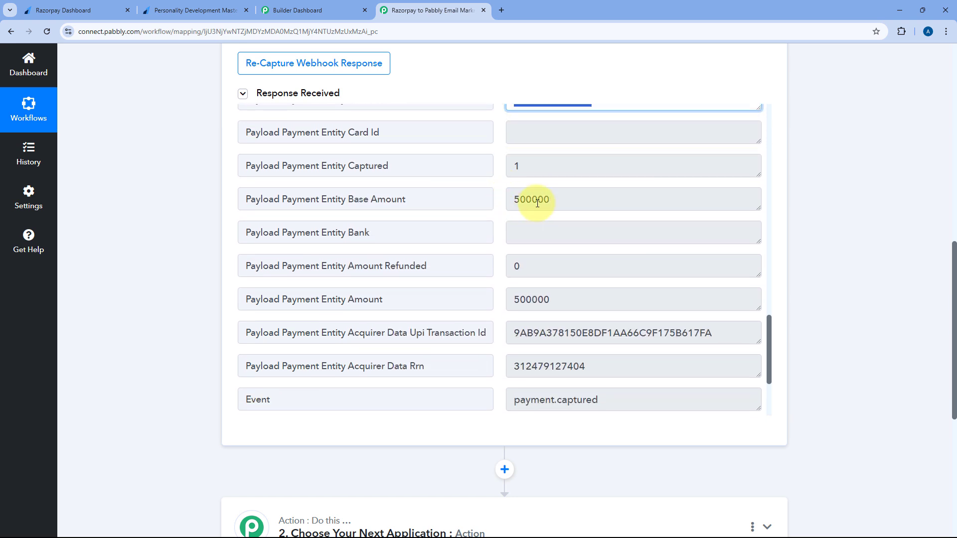
Compare the captured Amount 500000 with the 5000.00 paid on the course payment page
{"action": "left_click", "coordinate": [524, 199]}
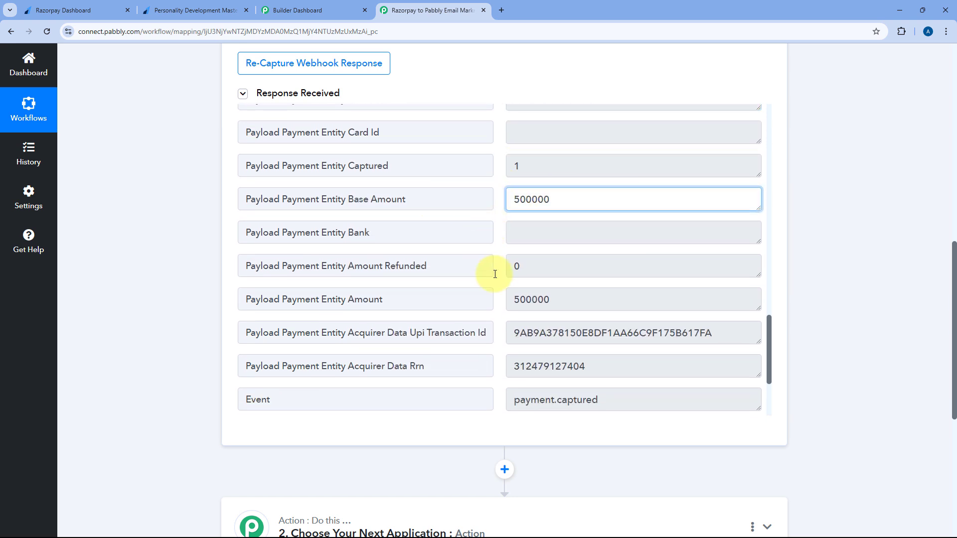
{"action": "left_click_drag", "start_coordinate": [508, 300], "coordinate": [553, 304]}
{"action": "left_click", "coordinate": [557, 304]}
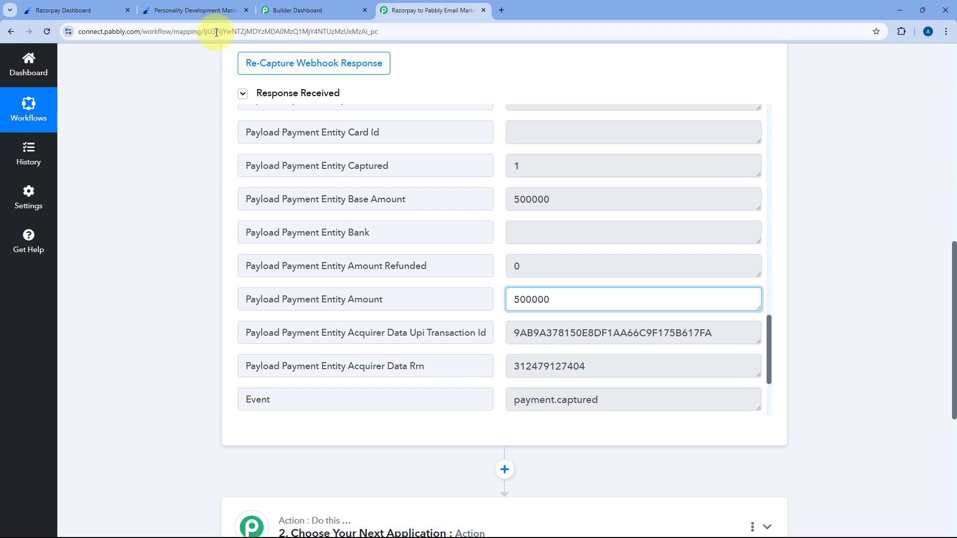
{"action": "left_click", "coordinate": [495, 279]}
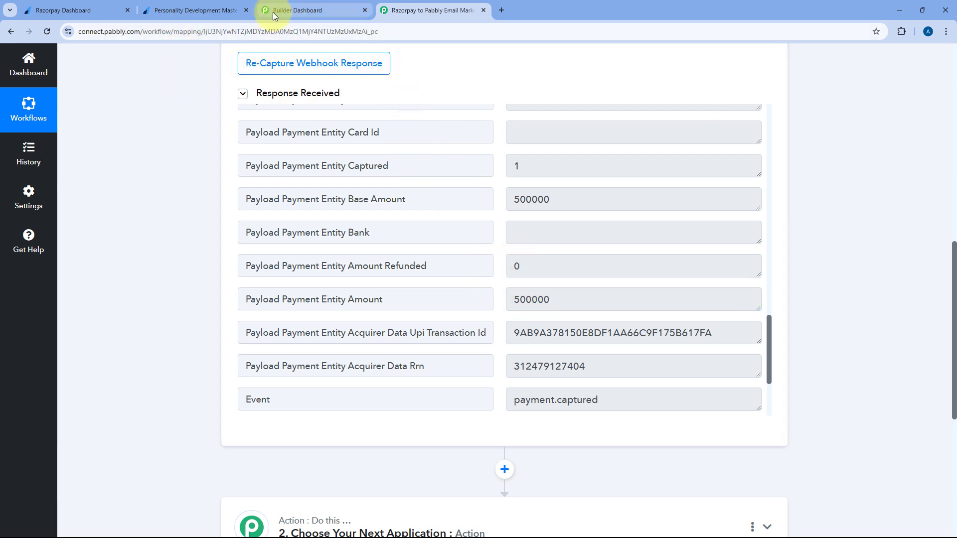
{"action": "left_click", "coordinate": [190, 10]}
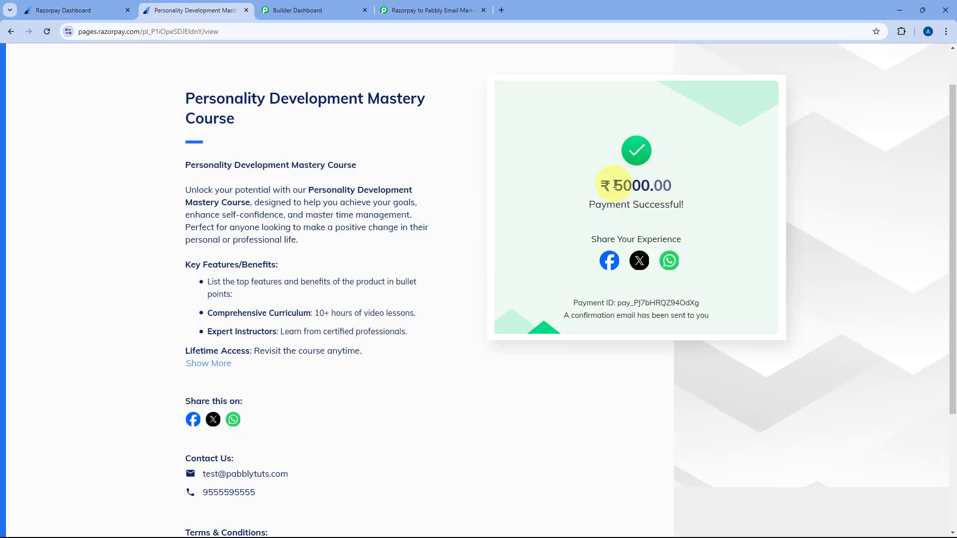
{"action": "left_click_drag", "start_coordinate": [616, 185], "coordinate": [701, 185]}
{"action": "left_click", "coordinate": [438, 10]}
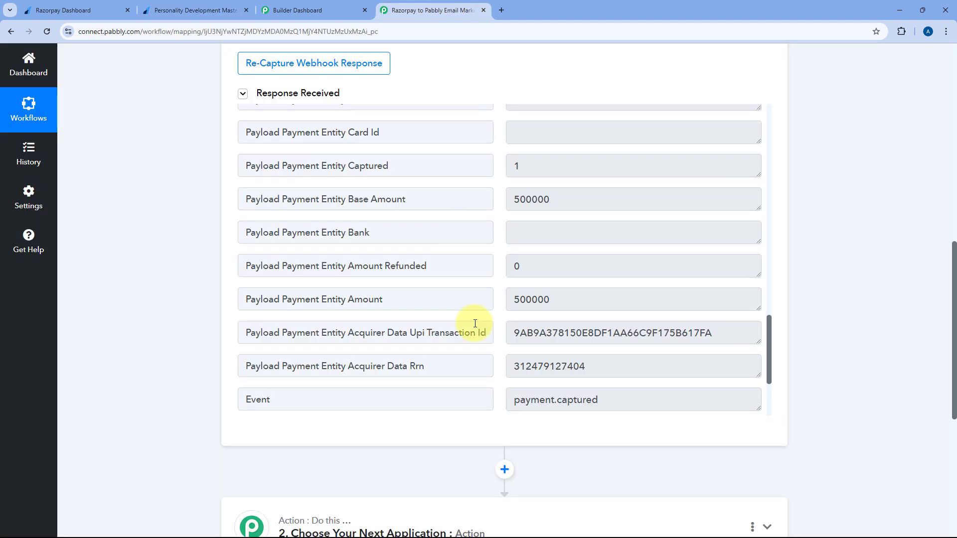
{"action": "left_click", "coordinate": [538, 303]}
{"action": "left_click_drag", "start_coordinate": [538, 303], "coordinate": [550, 303]}
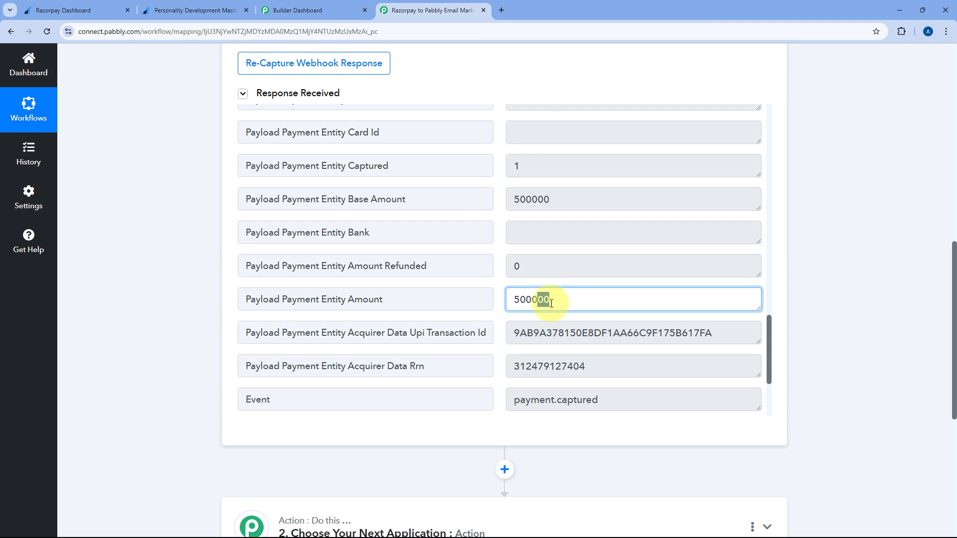
{"action": "double_click", "coordinate": [543, 298]}
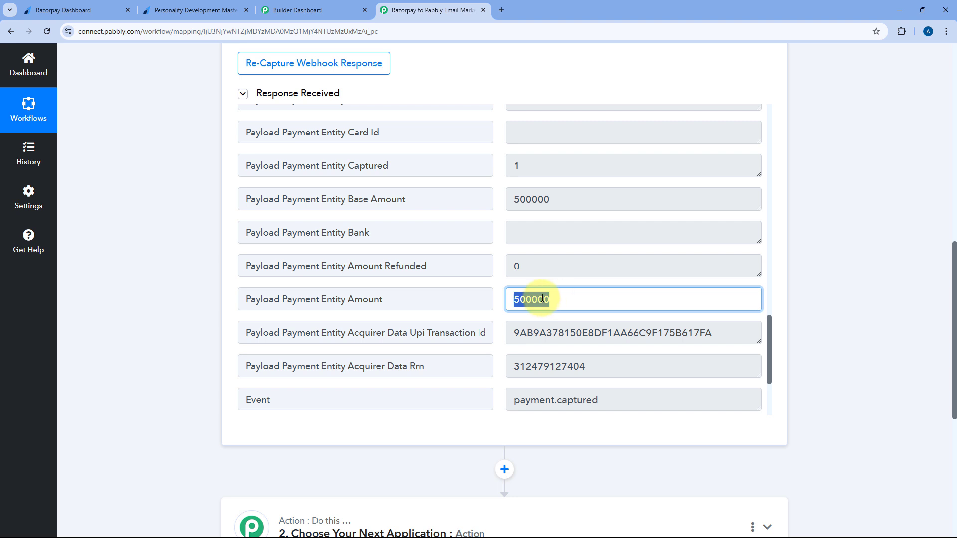
{"action": "left_click", "coordinate": [500, 297]}
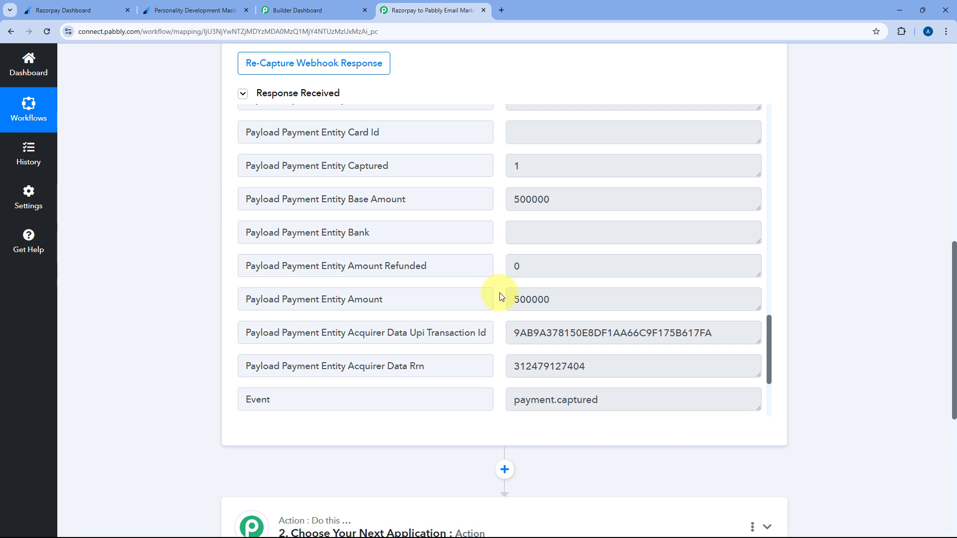
{"action": "scroll", "coordinate": [500, 281], "scroll_direction": "down", "scroll_amount": 3}
{"action": "scroll", "coordinate": [501, 281], "scroll_direction": "up", "scroll_amount": 5}
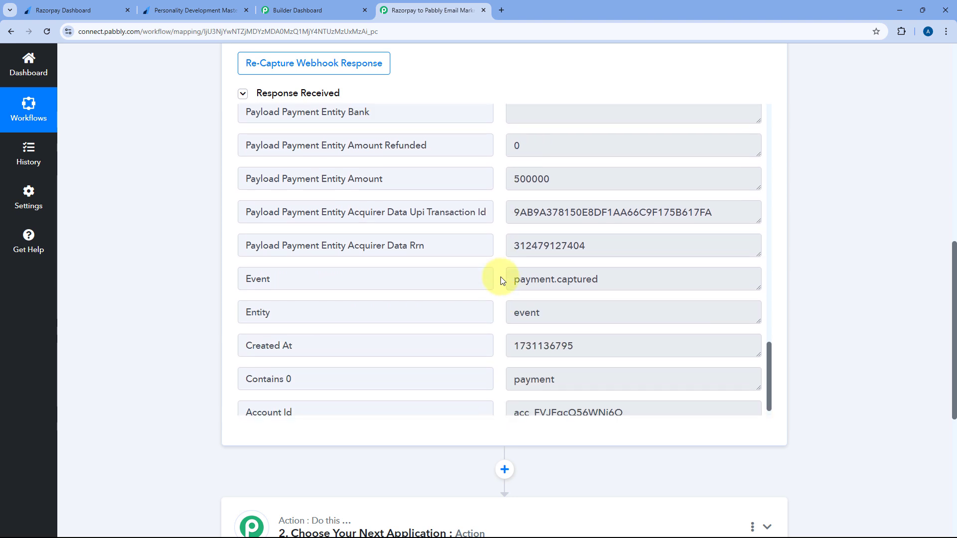
{"action": "scroll", "coordinate": [501, 281], "scroll_direction": "up", "scroll_amount": 10}
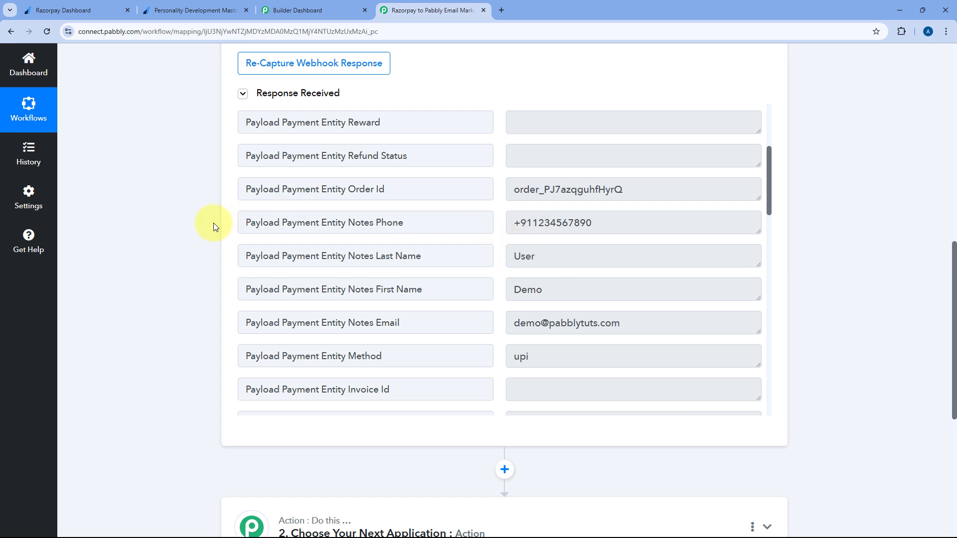
{"action": "scroll", "coordinate": [214, 223], "scroll_direction": "down", "scroll_amount": 6}
Choose Pabbly Email Marketing as the action app
{"action": "left_click", "coordinate": [375, 214]}
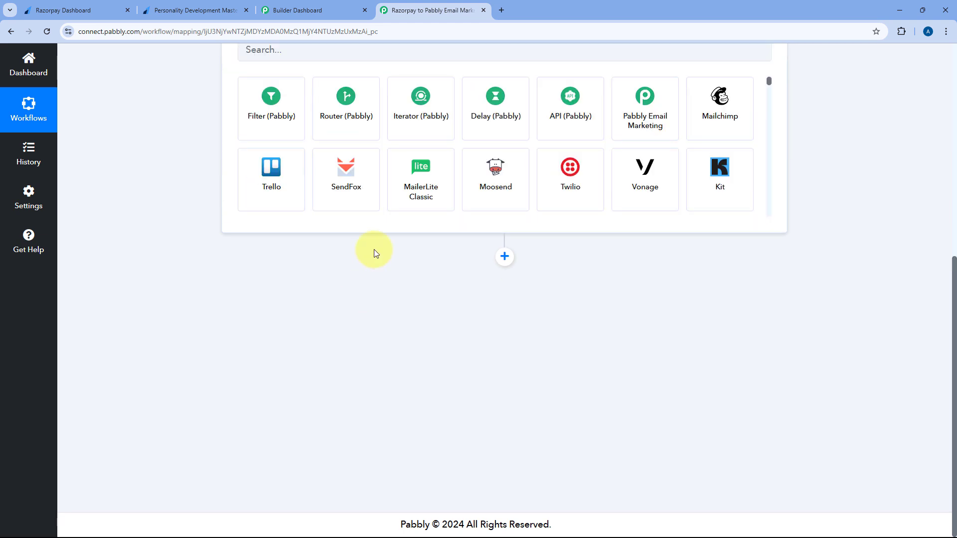
{"action": "scroll", "coordinate": [373, 249], "scroll_direction": "up", "scroll_amount": 4}
{"action": "left_click", "coordinate": [282, 252]}
{"action": "type", "text": "Pab"}
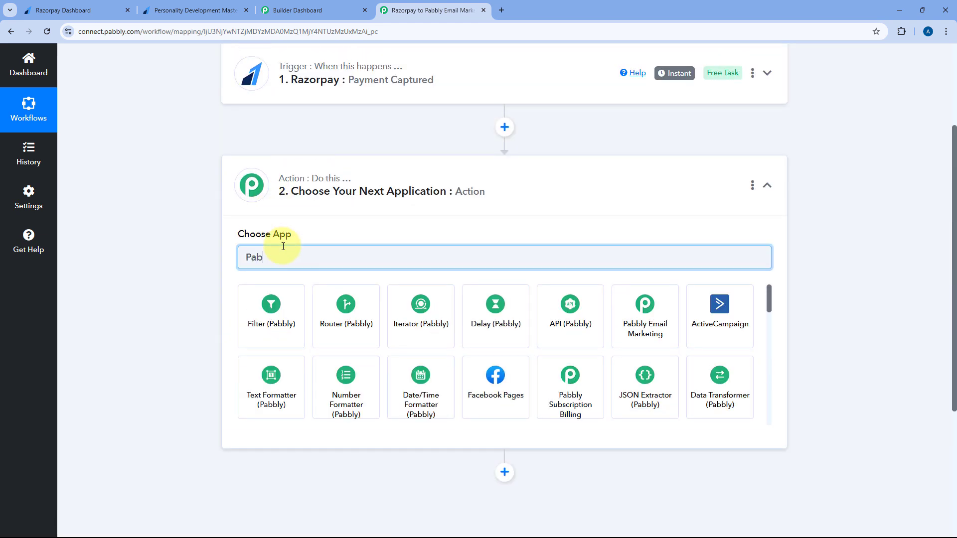
{"action": "type", "text": "blyv"}
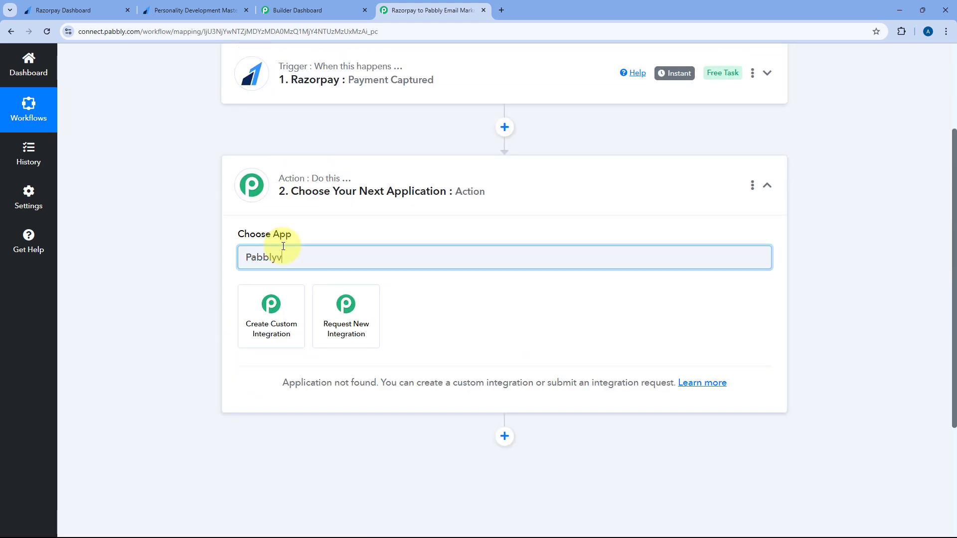
{"action": "left_click", "coordinate": [273, 305]}
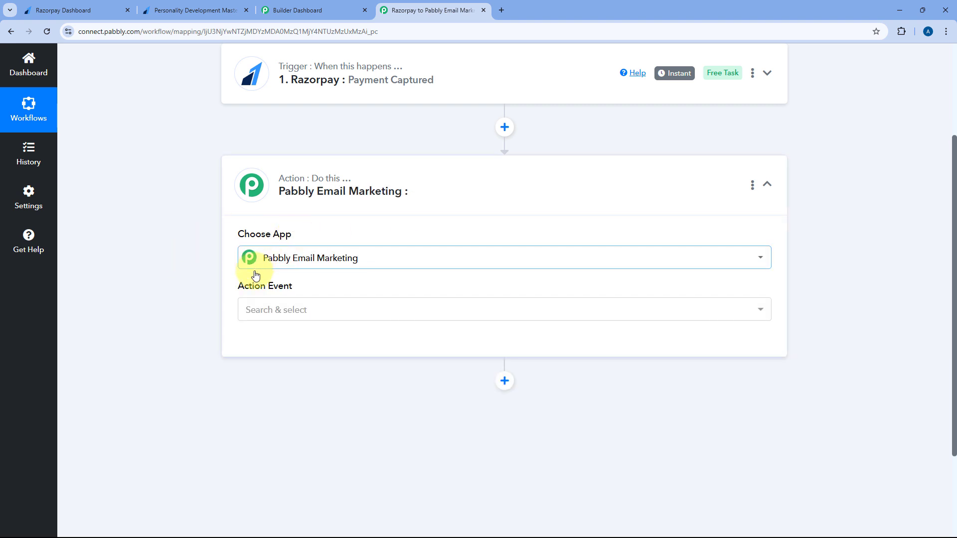
Set the action event to Add Subscribers and start a new account connection
{"action": "left_click", "coordinate": [299, 313]}
{"action": "scroll", "coordinate": [223, 301], "scroll_direction": "down", "scroll_amount": 2}
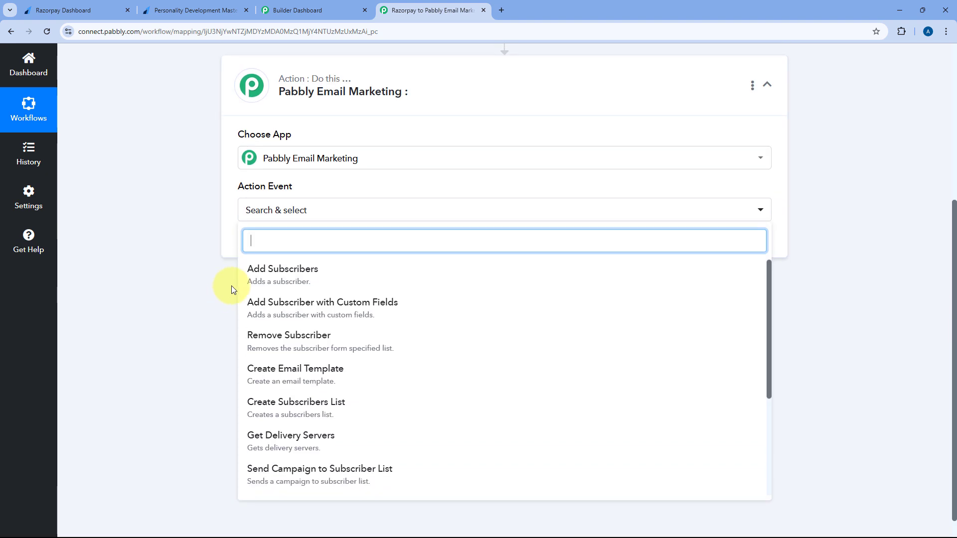
{"action": "left_click", "coordinate": [296, 282]}
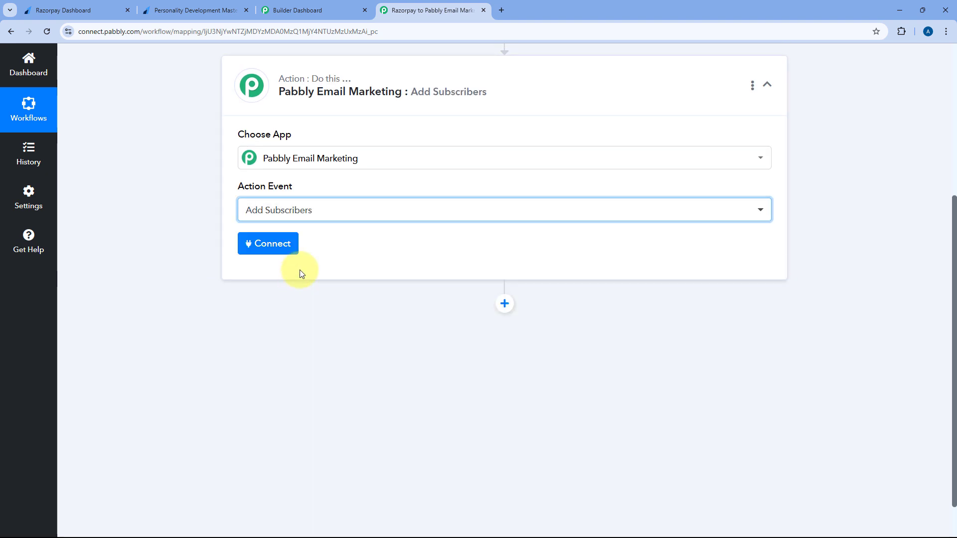
{"action": "left_click", "coordinate": [274, 247]}
{"action": "left_click", "coordinate": [441, 164]}
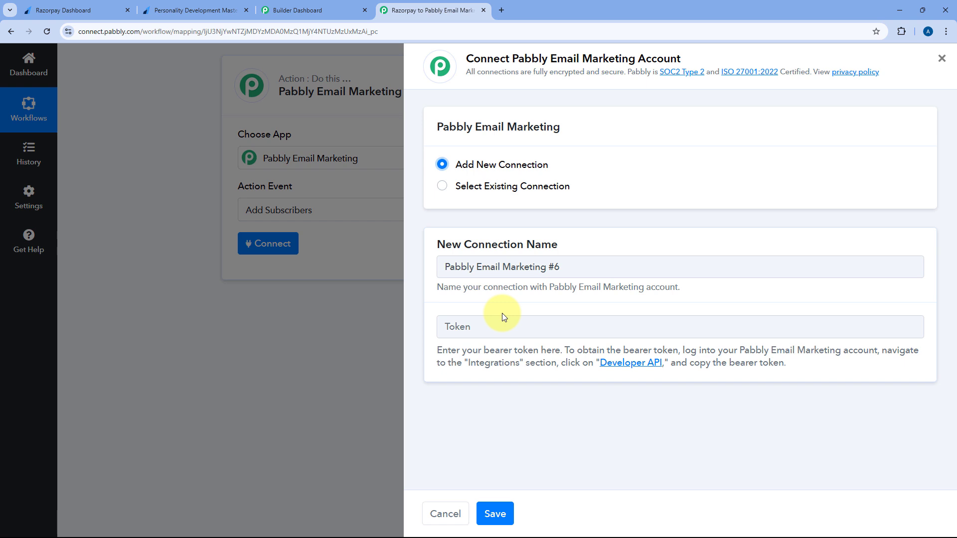
Copy the bearer token from Pabbly Email Marketing's Integrations > Developer API page
{"action": "left_click", "coordinate": [305, 9]}
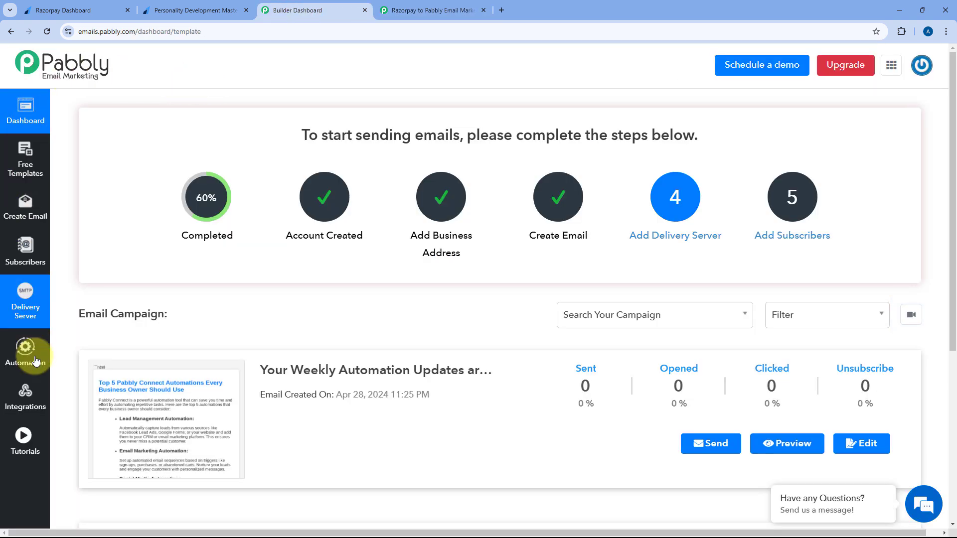
{"action": "left_click", "coordinate": [36, 391]}
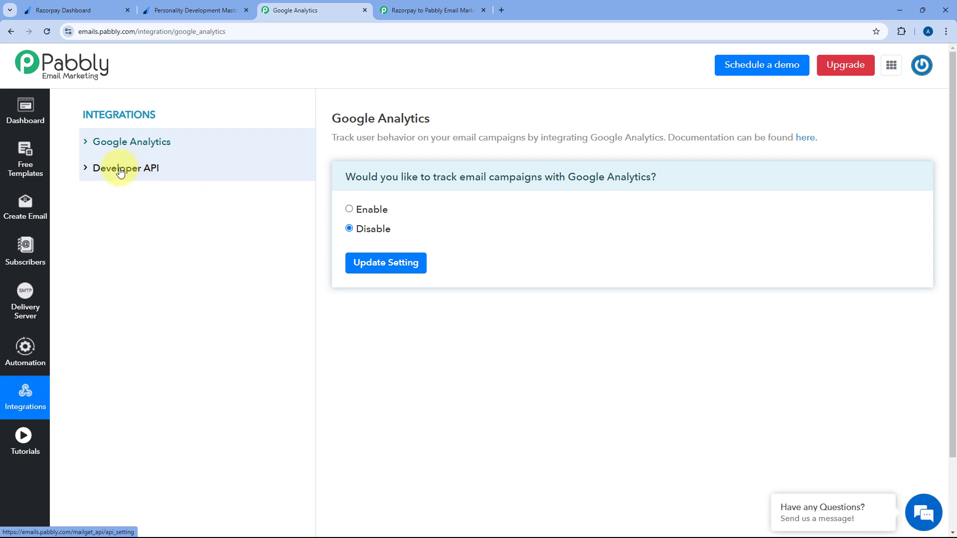
{"action": "left_click", "coordinate": [130, 169]}
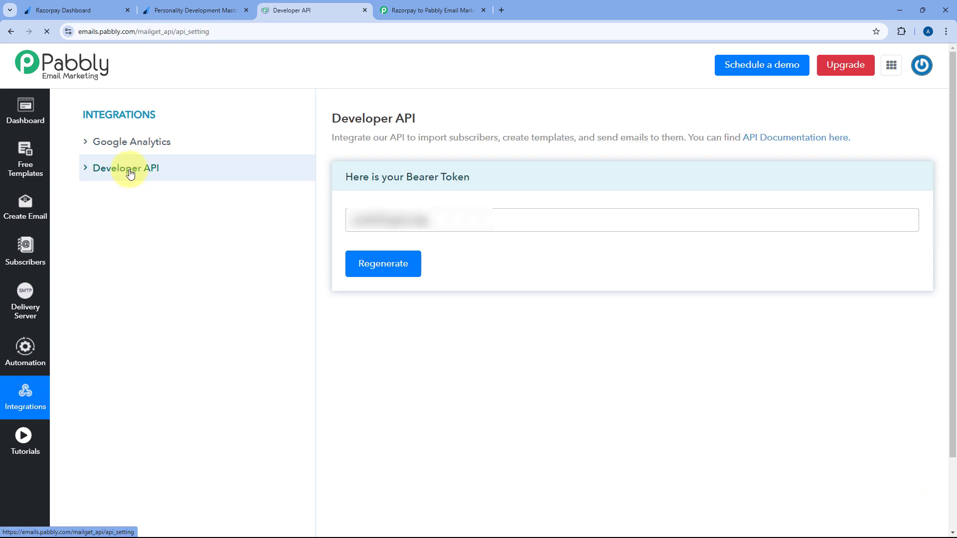
{"action": "left_click", "coordinate": [369, 219]}
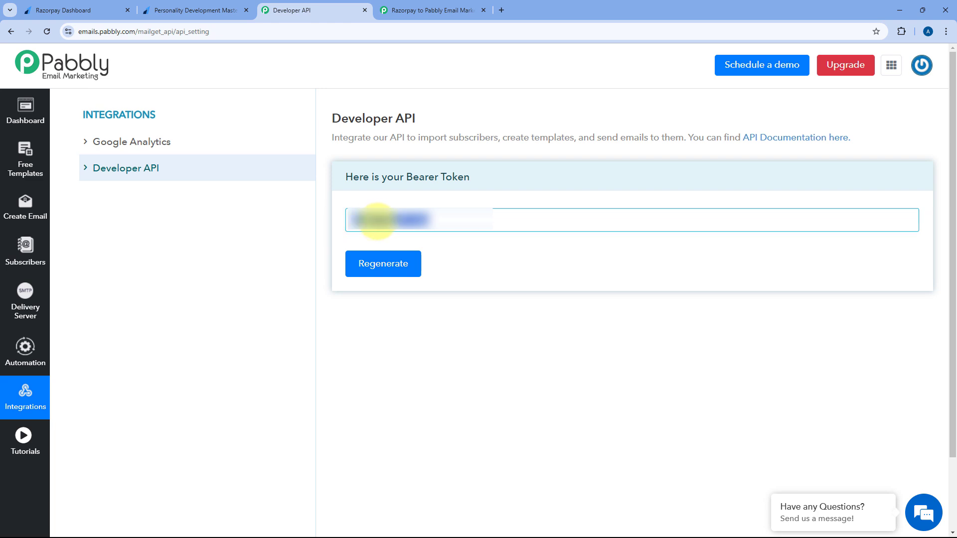
{"action": "right_click", "coordinate": [377, 220]}
{"action": "left_click", "coordinate": [412, 270]}
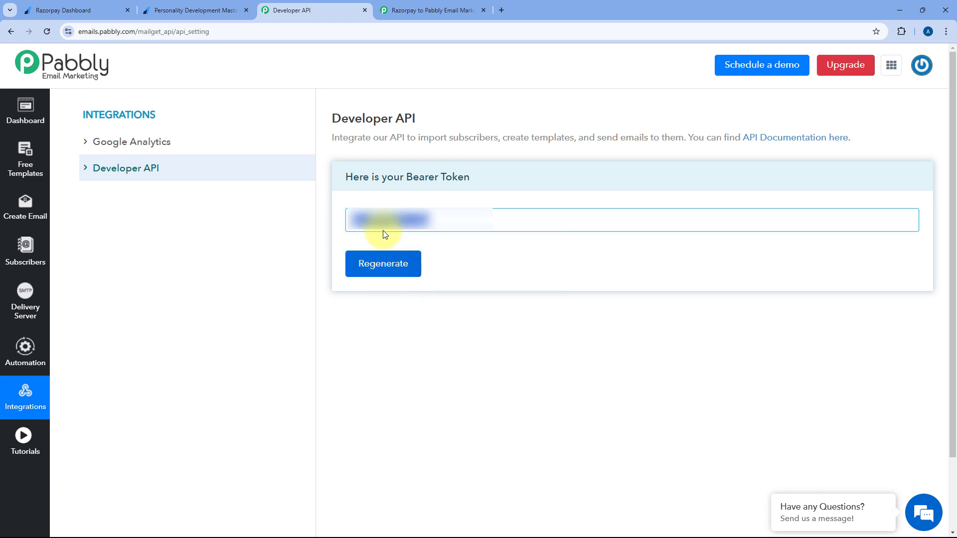
{"action": "left_click", "coordinate": [421, 10]}
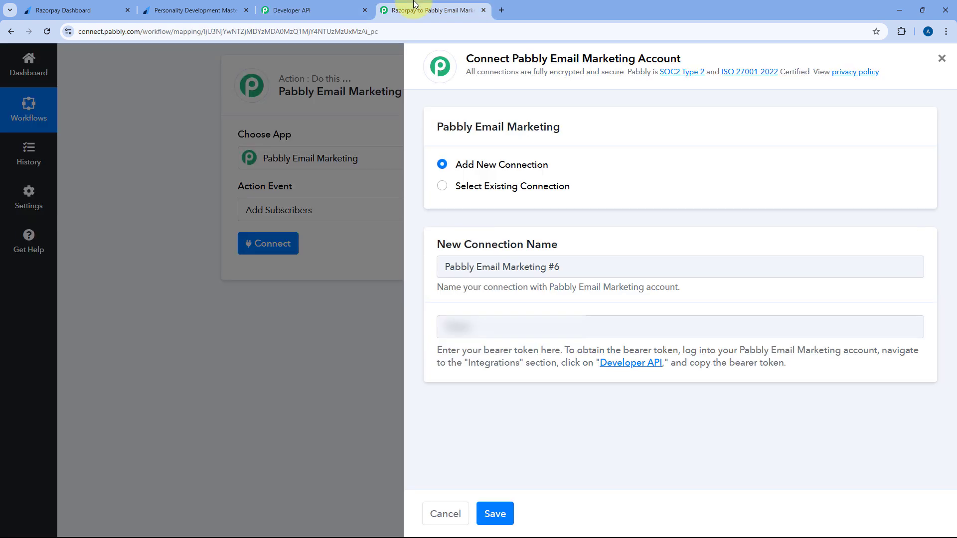
Paste the bearer token into the Token field and save the connection
{"action": "right_click", "coordinate": [489, 325]}
{"action": "left_click", "coordinate": [513, 197]}
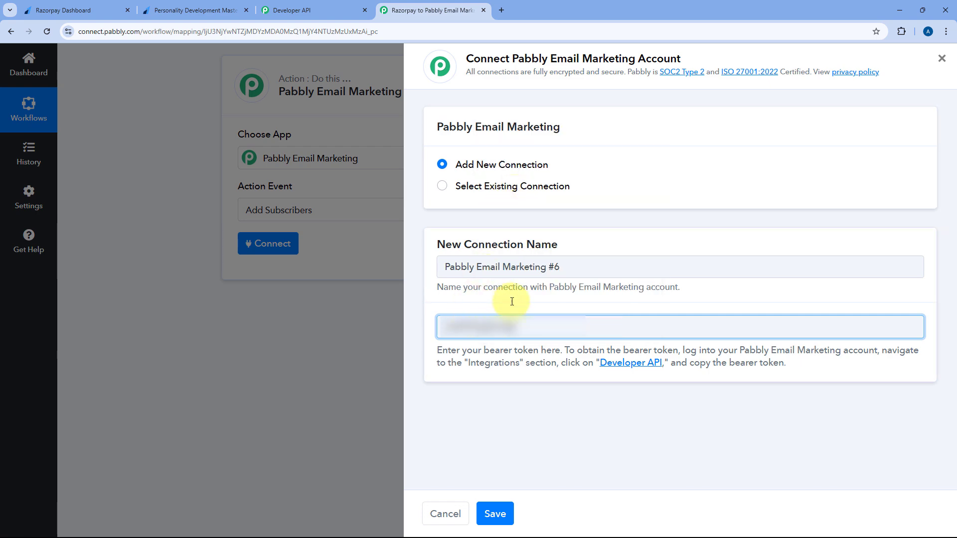
{"action": "left_click", "coordinate": [501, 510]}
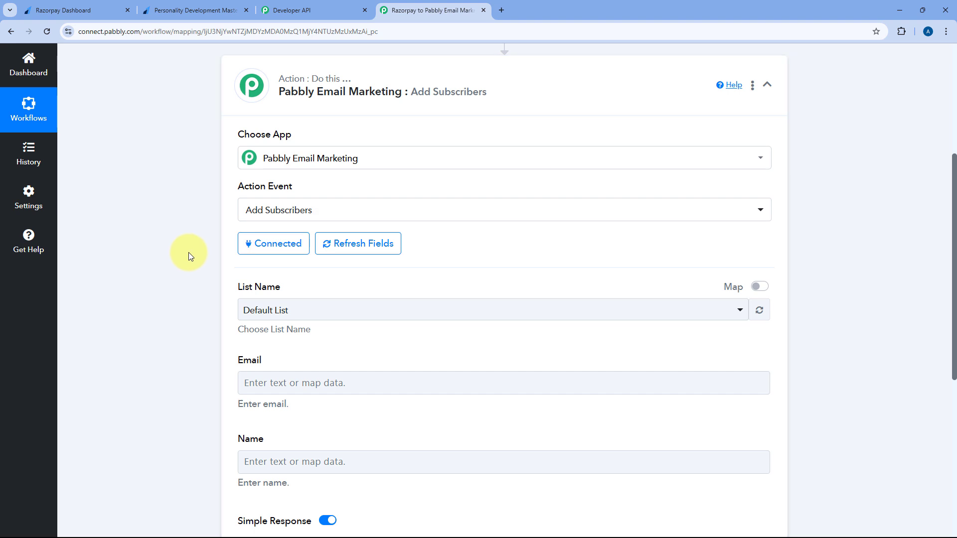
View the four lists in the List Name dropdown, then go to Pabbly Email Marketing
{"action": "scroll", "coordinate": [188, 252], "scroll_direction": "down", "scroll_amount": 3}
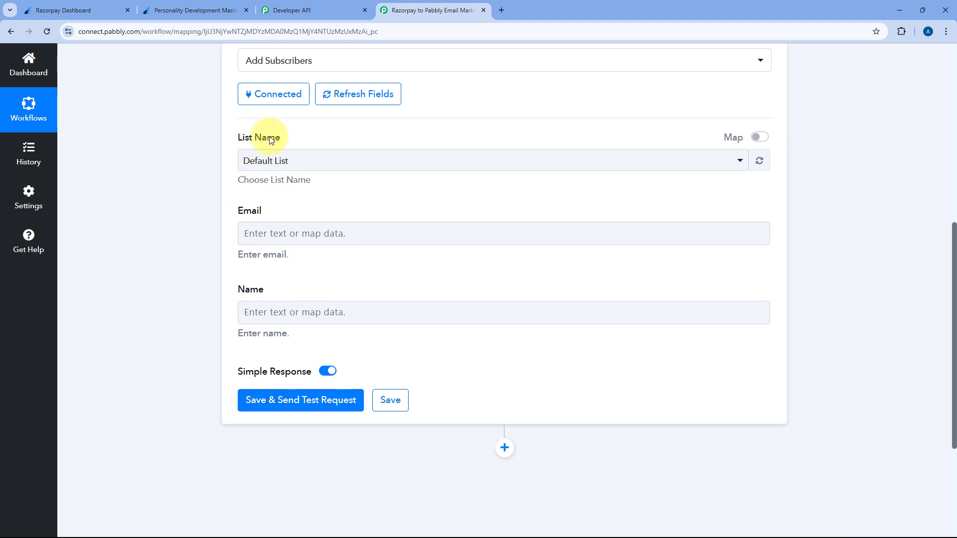
{"action": "left_click", "coordinate": [363, 160]}
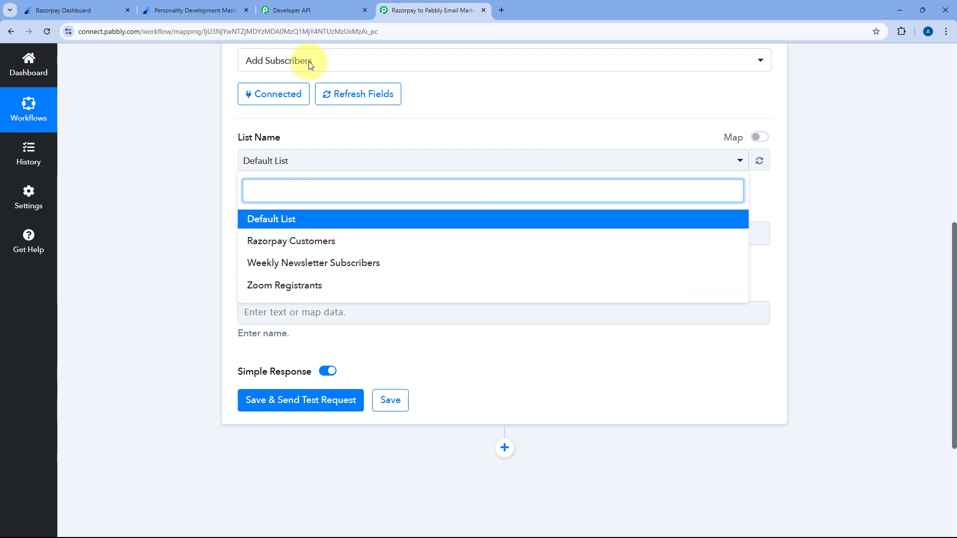
{"action": "left_click", "coordinate": [307, 10]}
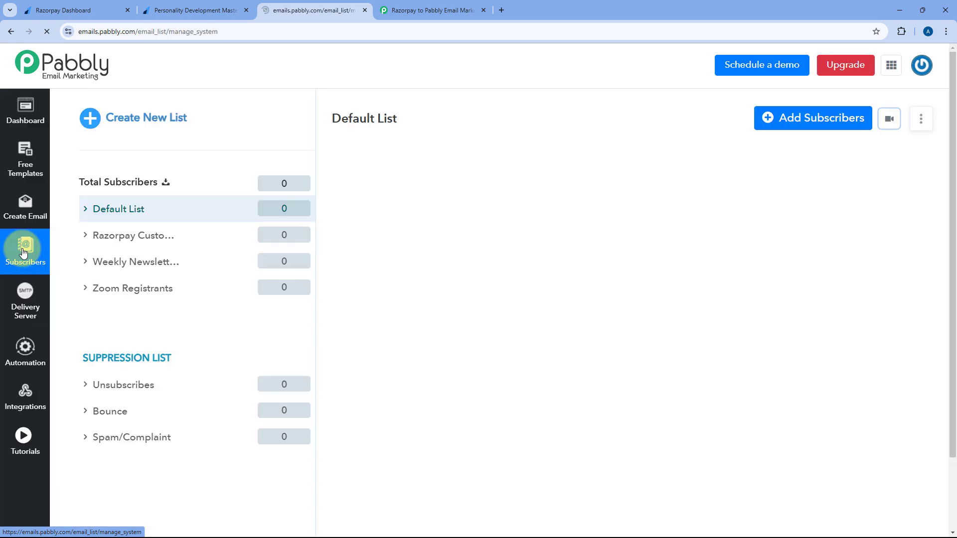
Confirm the Razorpay Customers list has 0 subscribers, then return to the workflow
{"action": "left_click", "coordinate": [110, 239]}
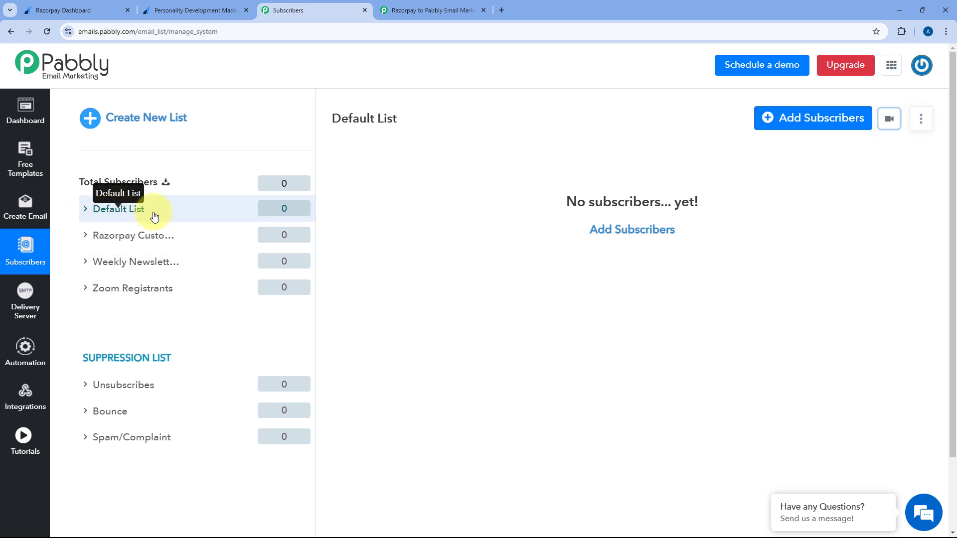
{"action": "left_click", "coordinate": [428, 10]}
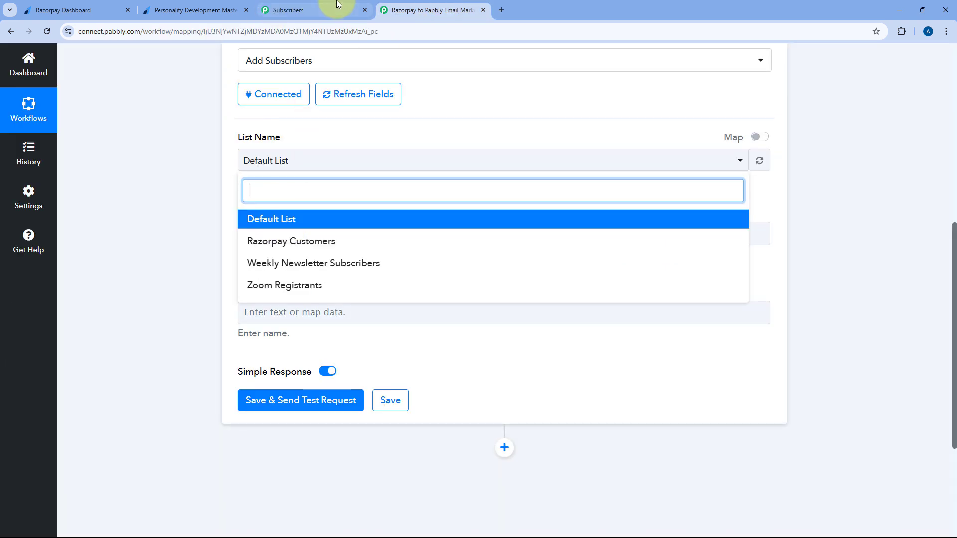
{"action": "left_click", "coordinate": [267, 10]}
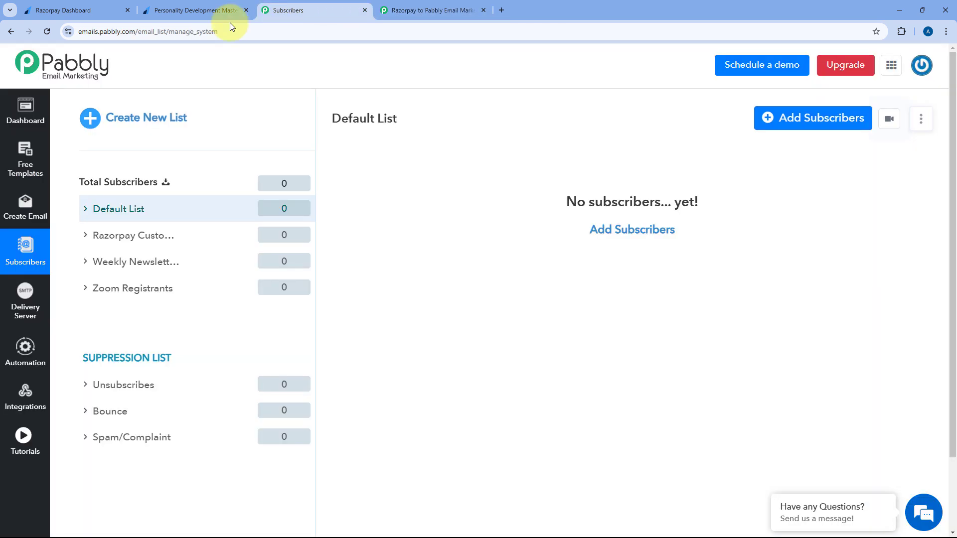
{"action": "left_click", "coordinate": [146, 240]}
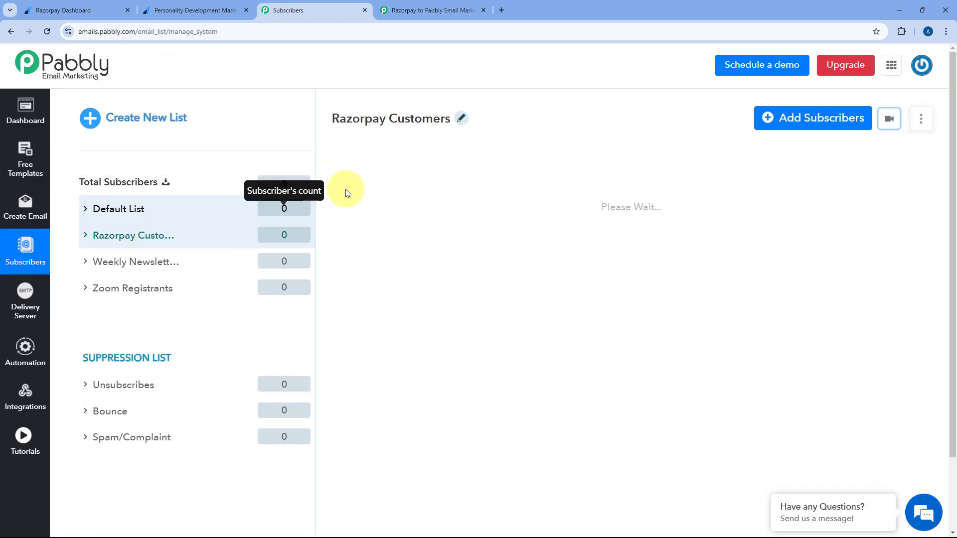
{"action": "left_click", "coordinate": [422, 8]}
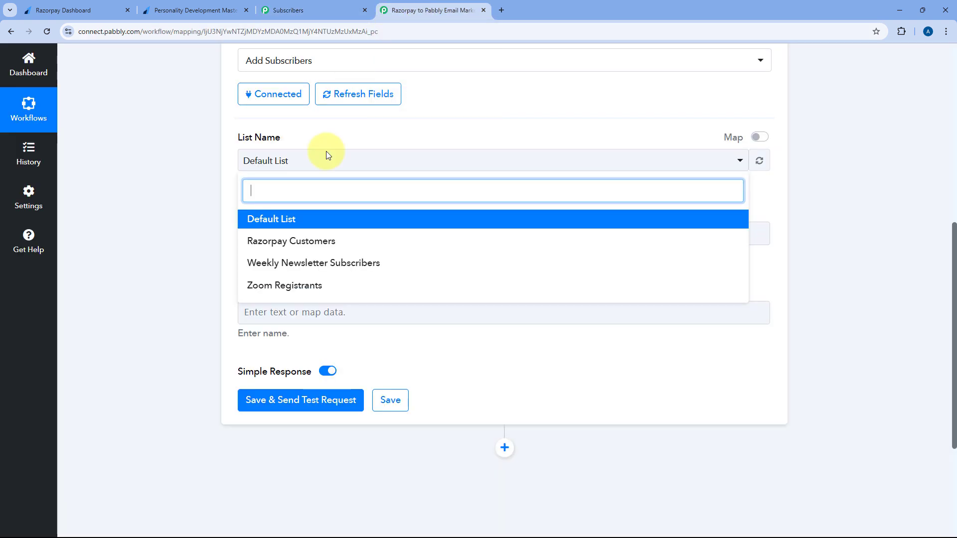
Set the List Name to Razorpay Customers
{"action": "left_click", "coordinate": [300, 242]}
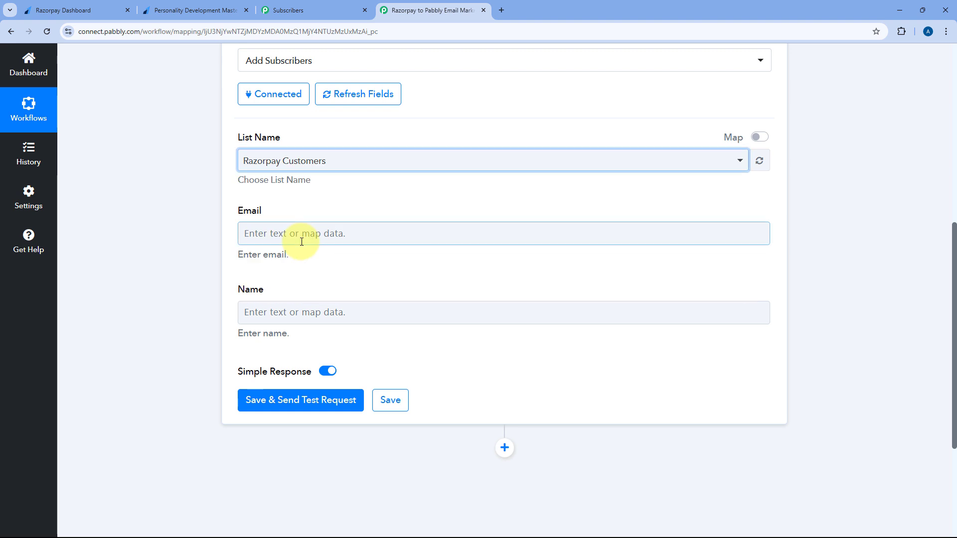
{"action": "left_click", "coordinate": [223, 154]}
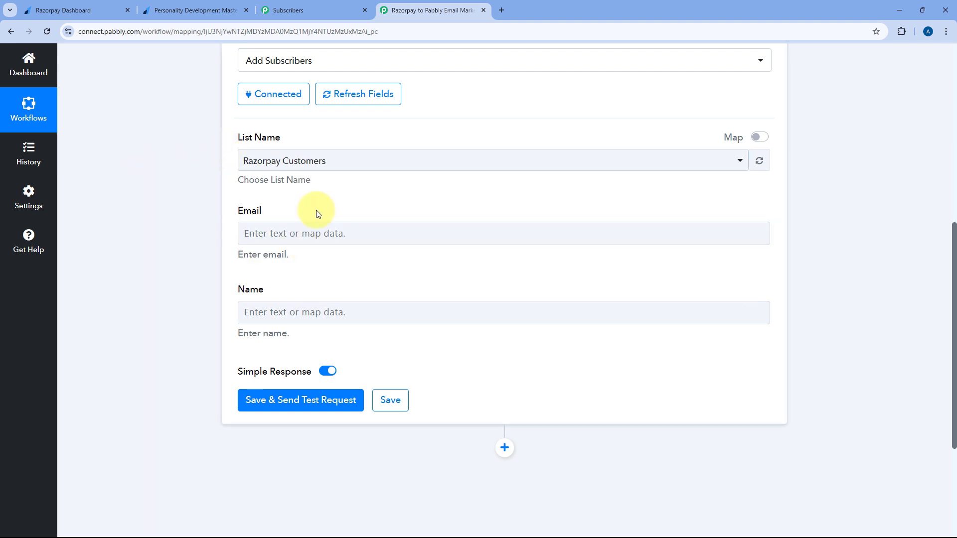
{"action": "scroll", "coordinate": [230, 186], "scroll_direction": "down", "scroll_amount": 1}
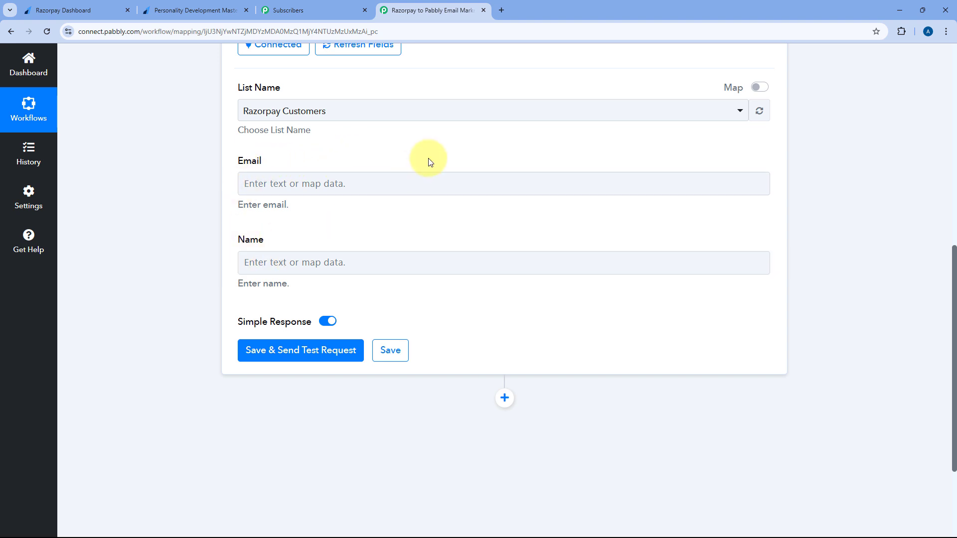
{"action": "scroll", "coordinate": [430, 161], "scroll_direction": "up", "scroll_amount": 7}
Review the trigger's sample payer email, first name Demo and last name User
{"action": "left_click", "coordinate": [454, 132]}
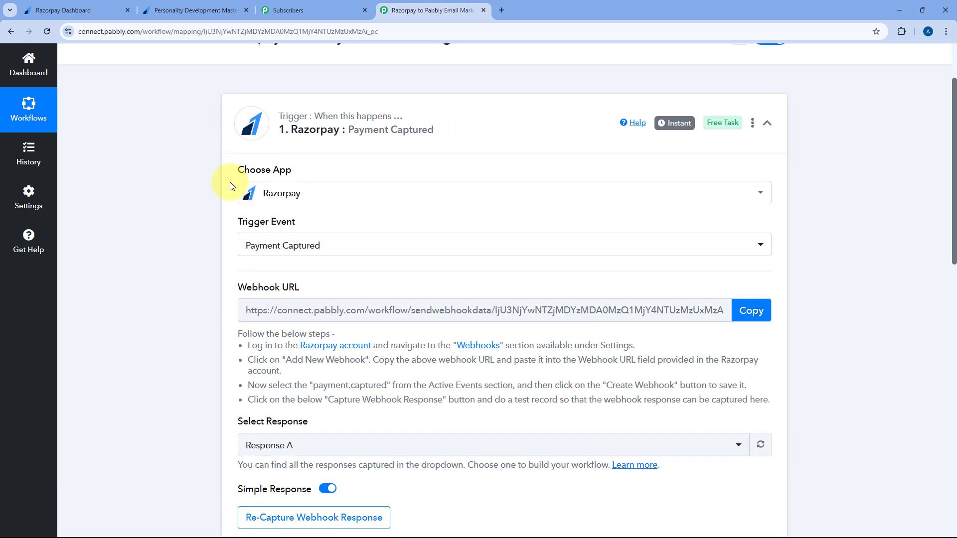
{"action": "scroll", "coordinate": [184, 192], "scroll_direction": "up", "scroll_amount": 2}
{"action": "scroll", "coordinate": [182, 192], "scroll_direction": "down", "scroll_amount": 10}
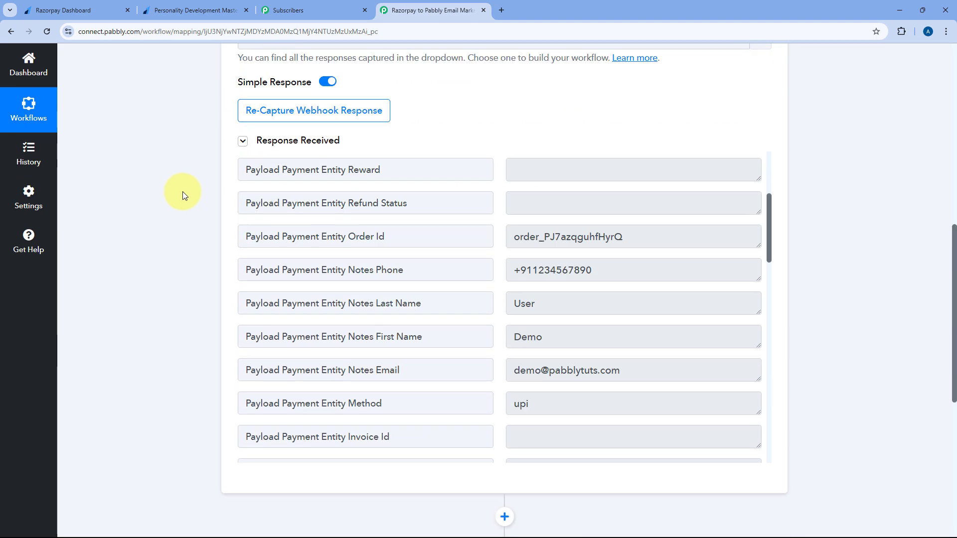
{"action": "scroll", "coordinate": [183, 193], "scroll_direction": "down", "scroll_amount": 2}
{"action": "scroll", "coordinate": [487, 184], "scroll_direction": "down", "scroll_amount": 1}
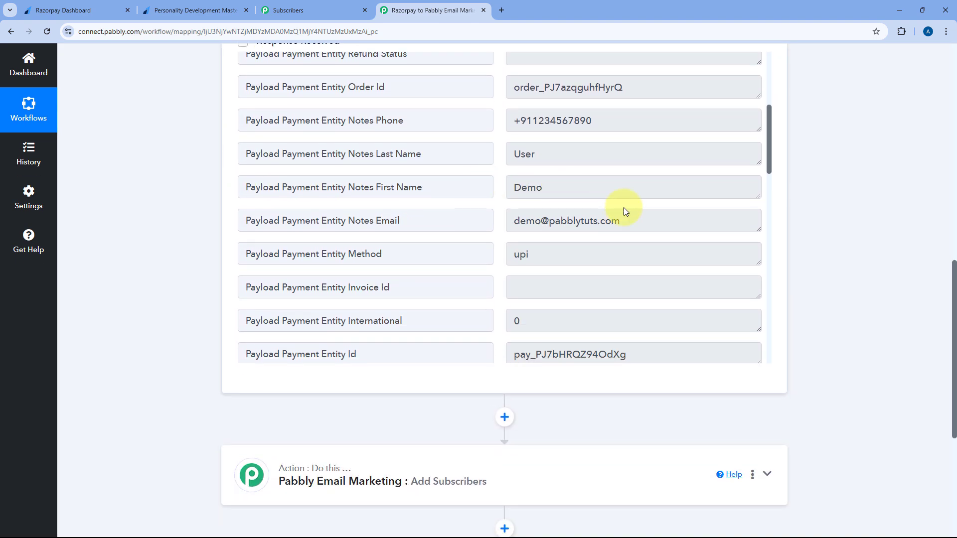
{"action": "left_click_drag", "start_coordinate": [627, 220], "coordinate": [524, 221]}
{"action": "double_click", "coordinate": [526, 190]}
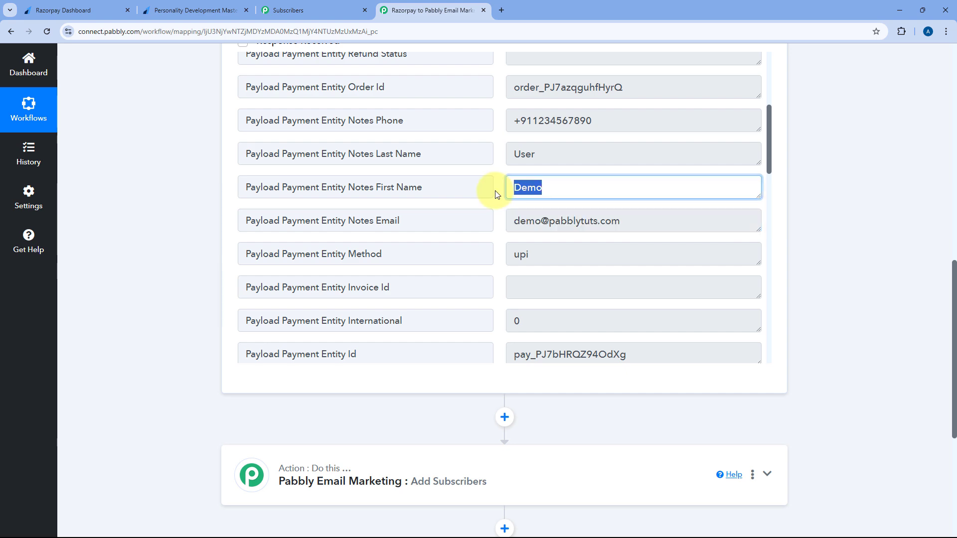
{"action": "double_click", "coordinate": [520, 153]}
{"action": "left_click", "coordinate": [489, 154]}
{"action": "scroll", "coordinate": [185, 267], "scroll_direction": "down", "scroll_amount": 4}
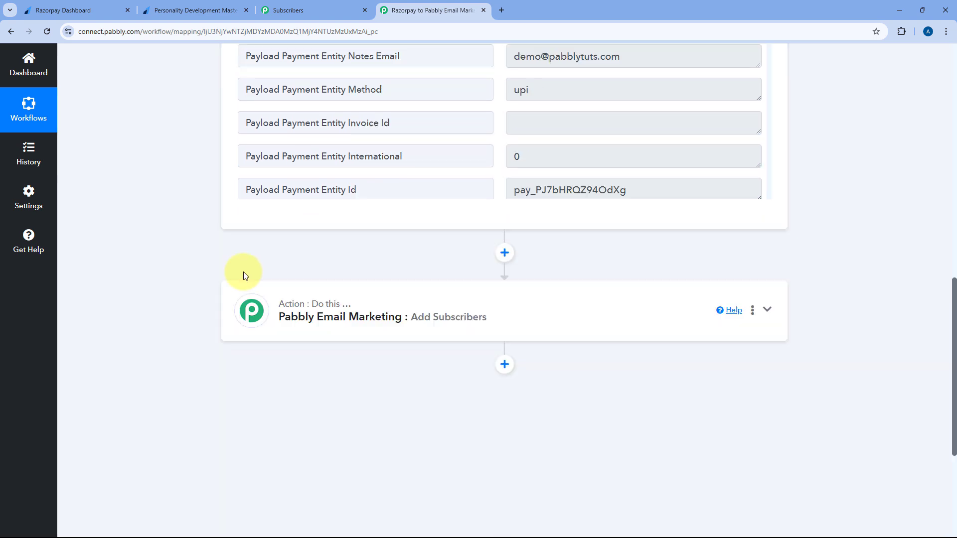
{"action": "left_click", "coordinate": [421, 265]}
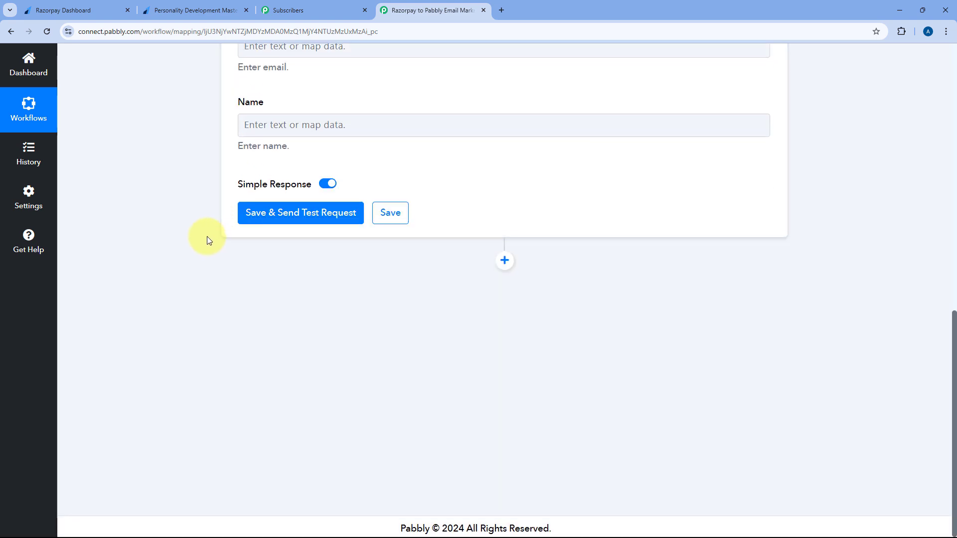
{"action": "scroll", "coordinate": [208, 237], "scroll_direction": "up", "scroll_amount": 9}
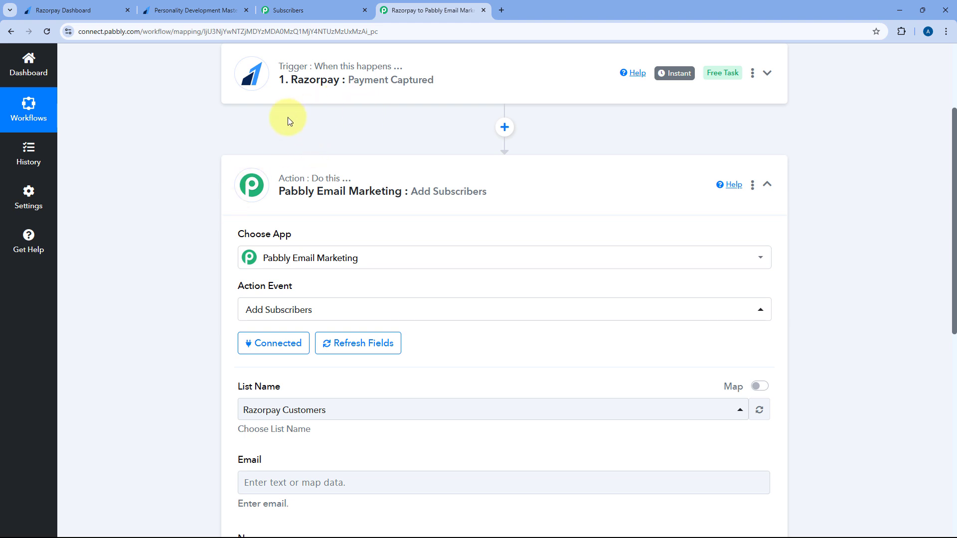
Map the subscriber Email to the payment's Notes Email field
{"action": "scroll", "coordinate": [210, 223], "scroll_direction": "down", "scroll_amount": 5}
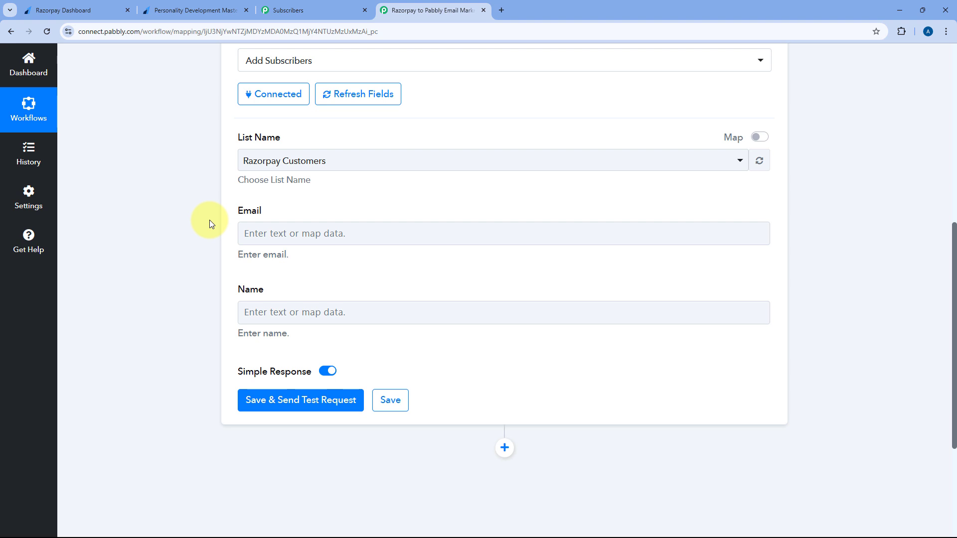
{"action": "scroll", "coordinate": [209, 224], "scroll_direction": "down", "scroll_amount": 1}
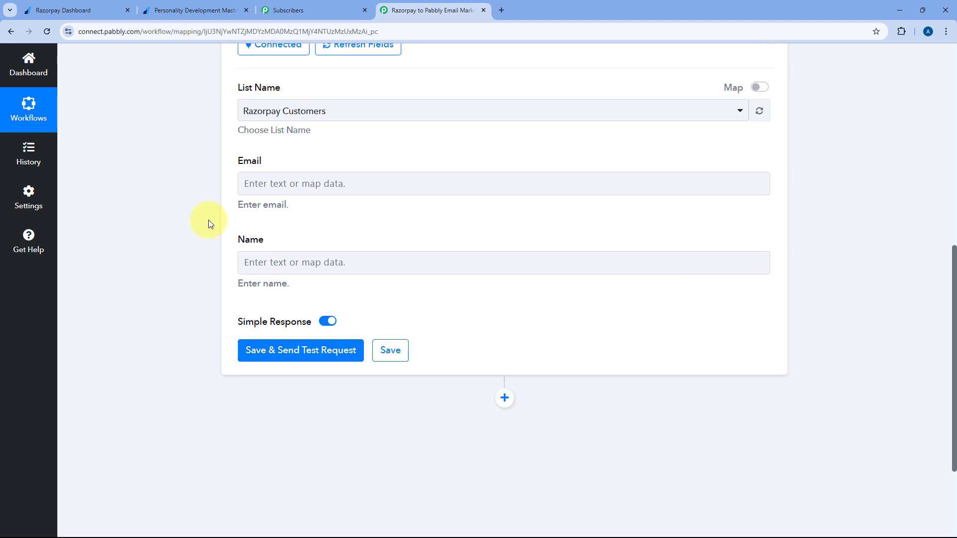
{"action": "left_click", "coordinate": [294, 182]}
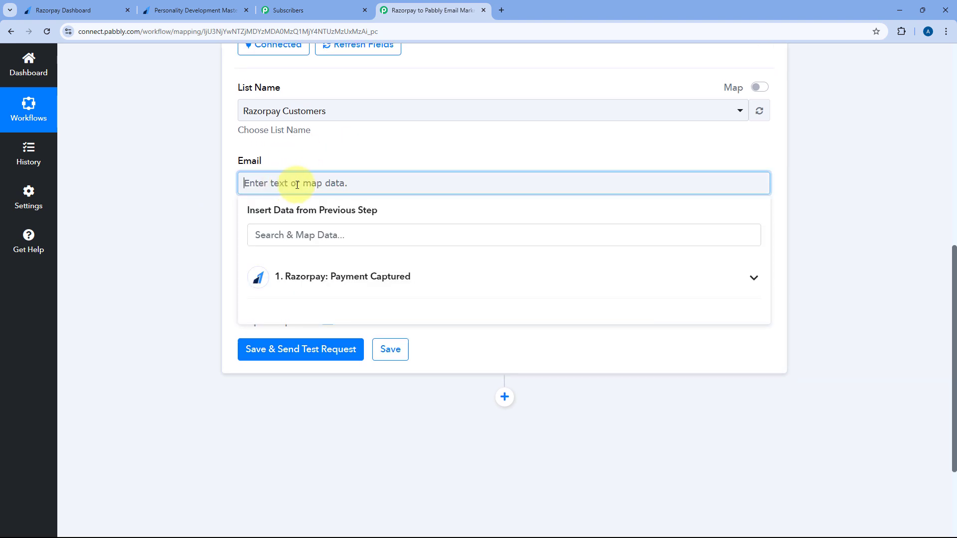
{"action": "left_click", "coordinate": [359, 276]}
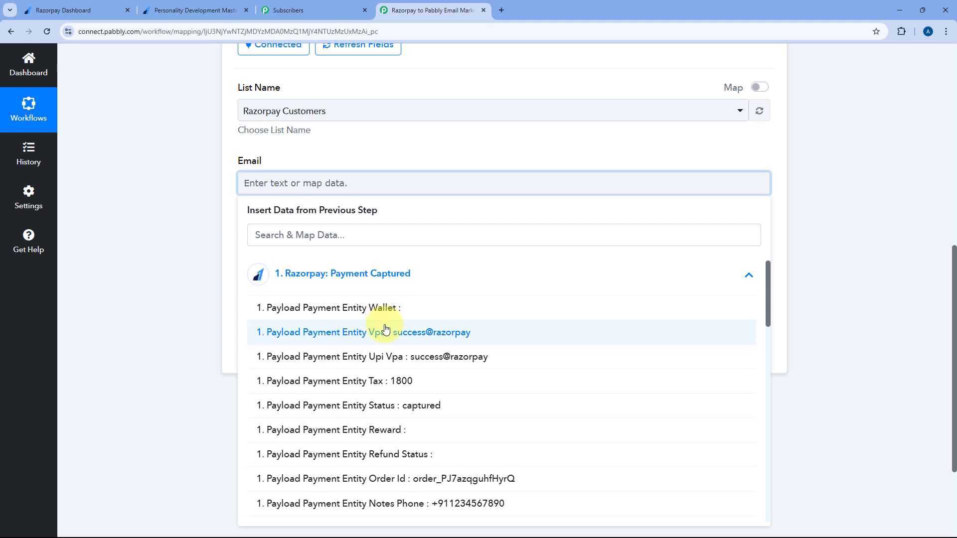
{"action": "scroll", "coordinate": [386, 329], "scroll_direction": "down", "scroll_amount": 3}
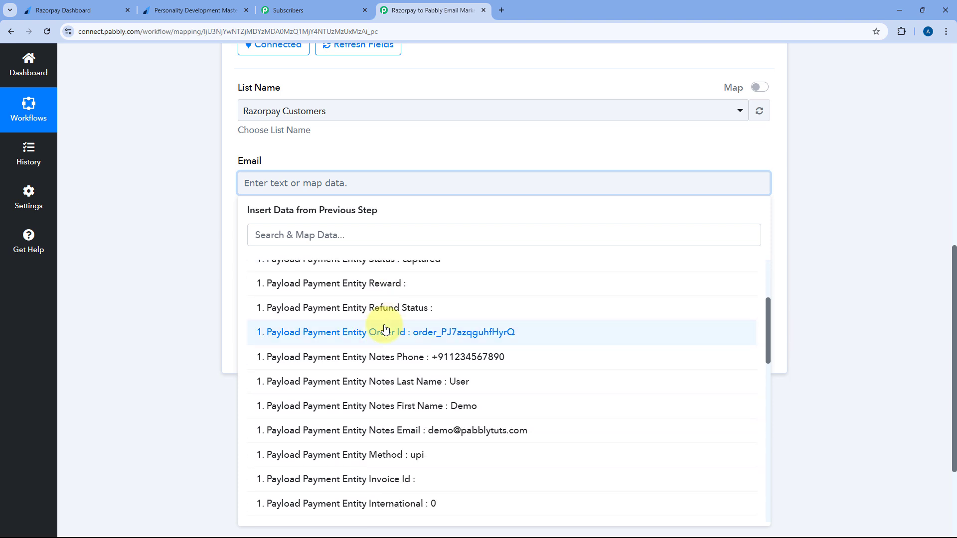
{"action": "left_click", "coordinate": [386, 430]}
{"action": "left_click", "coordinate": [229, 224]}
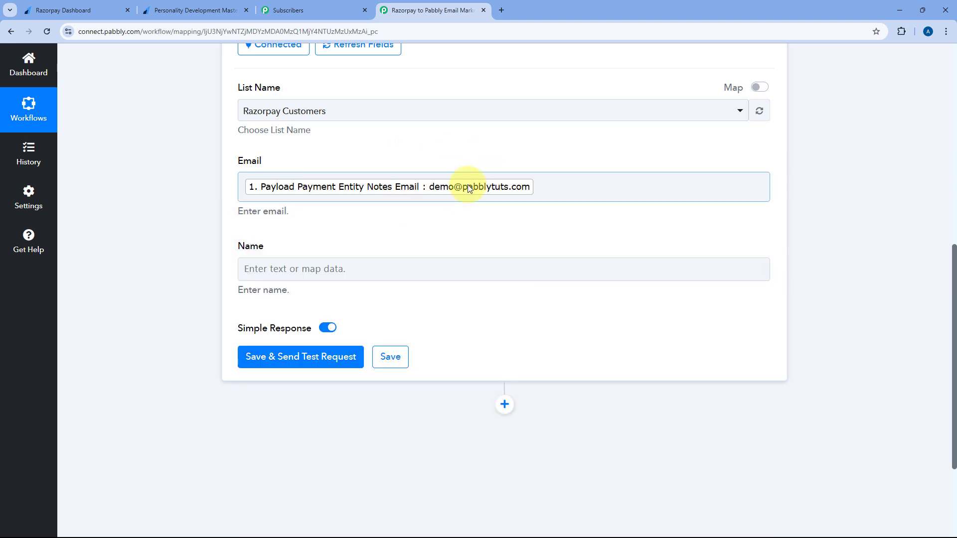
Map Name to Notes First Name followed by Notes Last Name
{"action": "left_click", "coordinate": [275, 269]}
{"action": "left_click", "coordinate": [355, 374]}
{"action": "scroll", "coordinate": [368, 363], "scroll_direction": "down", "scroll_amount": 10}
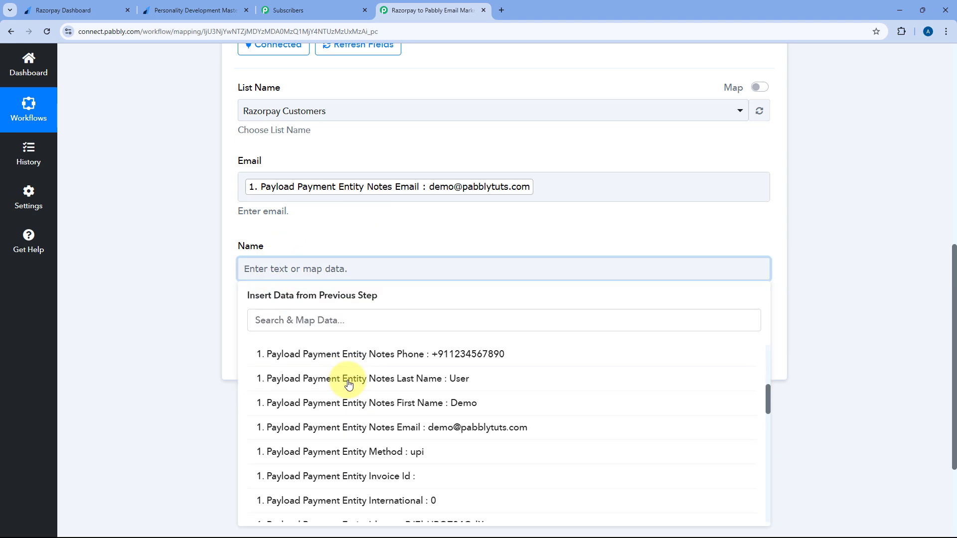
{"action": "left_click", "coordinate": [397, 392]}
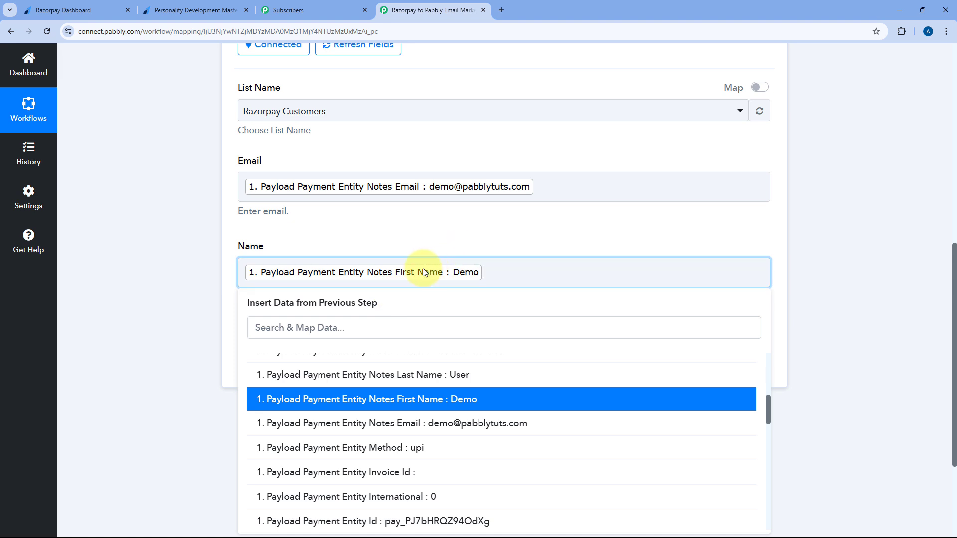
{"action": "left_click", "coordinate": [421, 374]}
{"action": "left_click", "coordinate": [414, 230]}
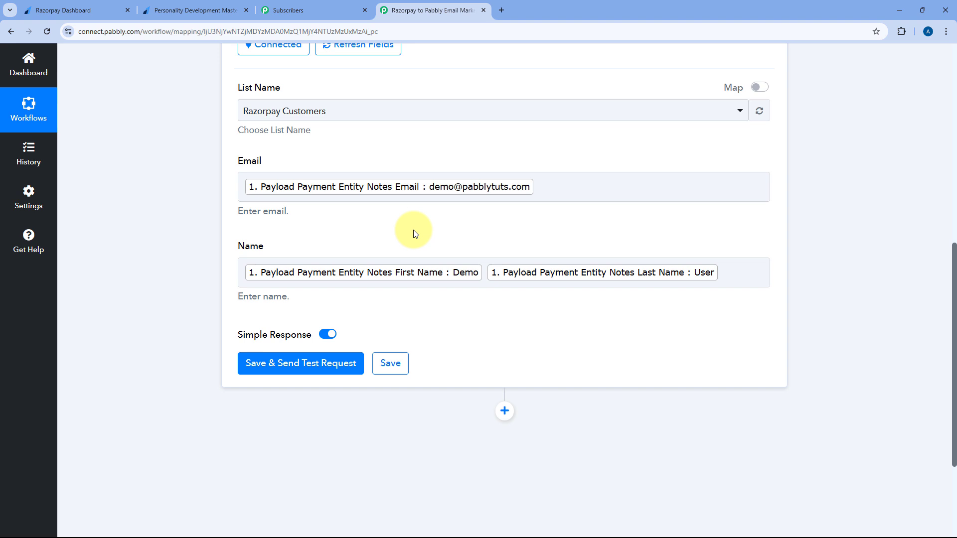
Save and test the step, getting 'List Updated Successfully, Total Emails In List : 1'
{"action": "scroll", "coordinate": [449, 219], "scroll_direction": "up", "scroll_amount": 1}
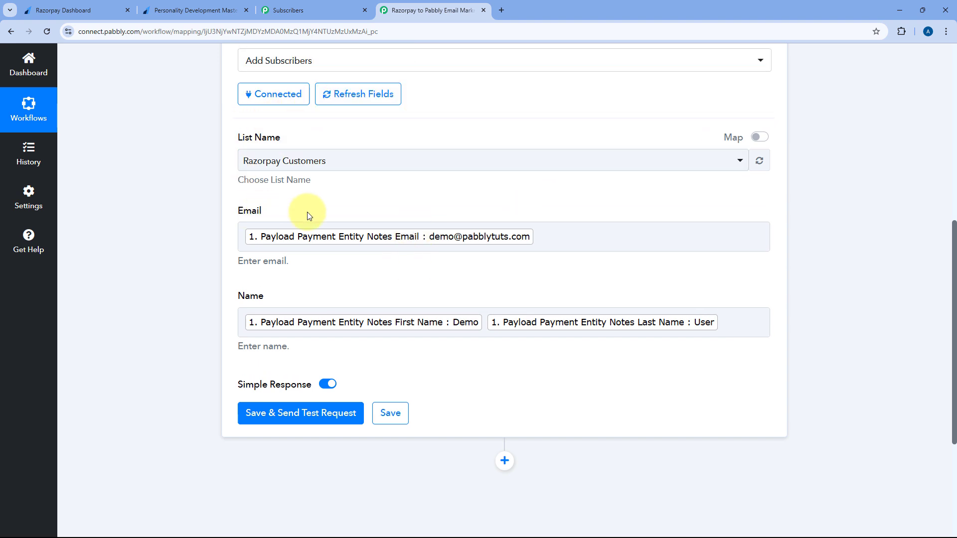
{"action": "scroll", "coordinate": [329, 277], "scroll_direction": "down", "scroll_amount": 1}
{"action": "scroll", "coordinate": [328, 277], "scroll_direction": "down", "scroll_amount": 2}
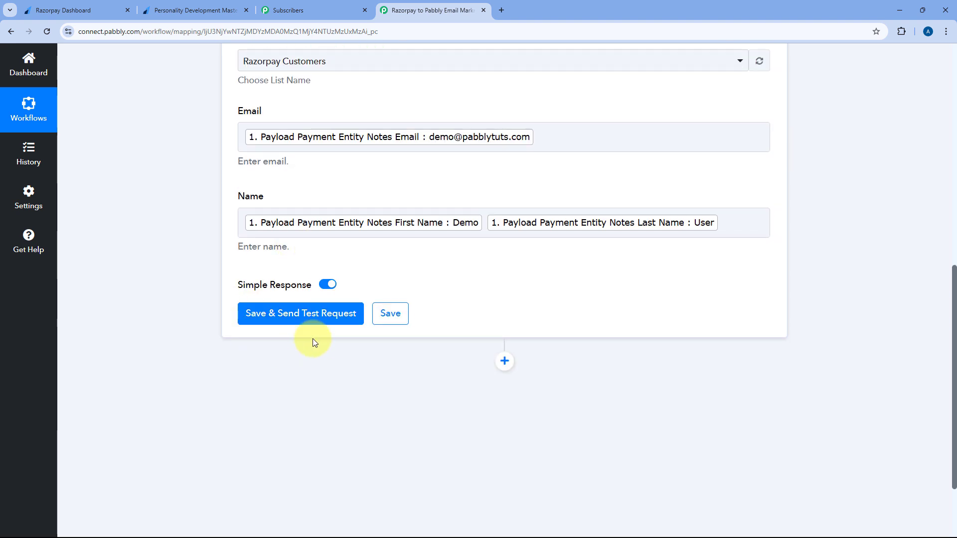
{"action": "left_click", "coordinate": [309, 311]}
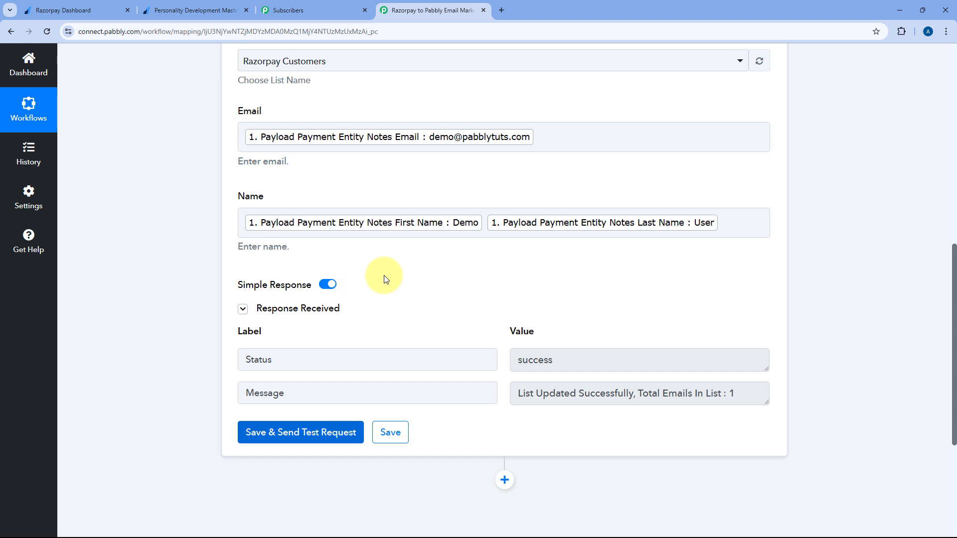
{"action": "scroll", "coordinate": [464, 273], "scroll_direction": "down", "scroll_amount": 1}
{"action": "scroll", "coordinate": [495, 229], "scroll_direction": "up", "scroll_amount": 2}
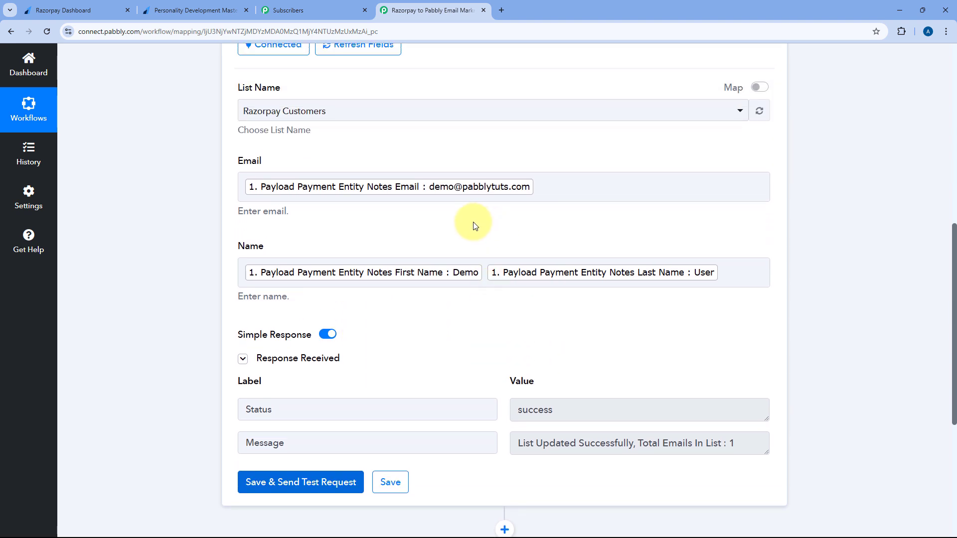
{"action": "scroll", "coordinate": [487, 220], "scroll_direction": "up", "scroll_amount": 5}
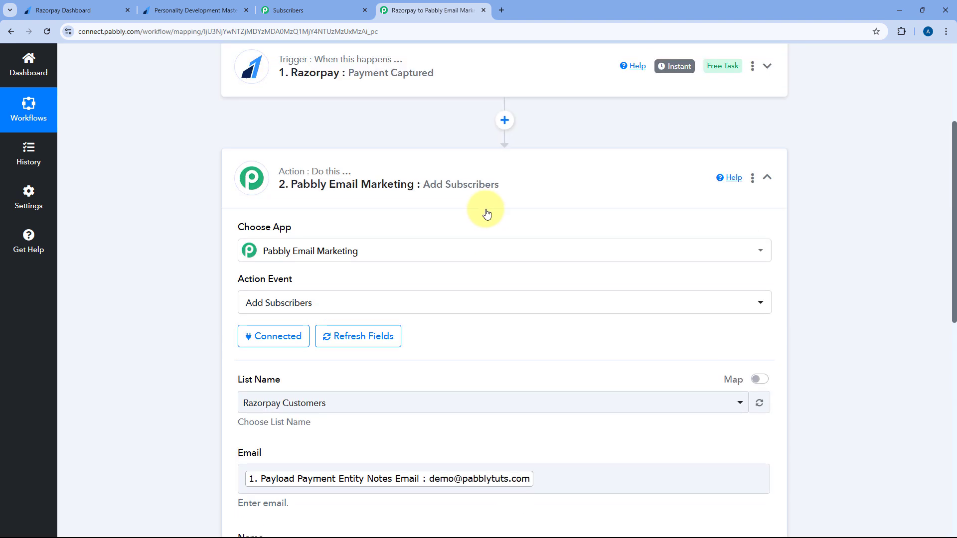
{"action": "left_click", "coordinate": [489, 219]}
{"action": "scroll", "coordinate": [397, 170], "scroll_direction": "up", "scroll_amount": 2}
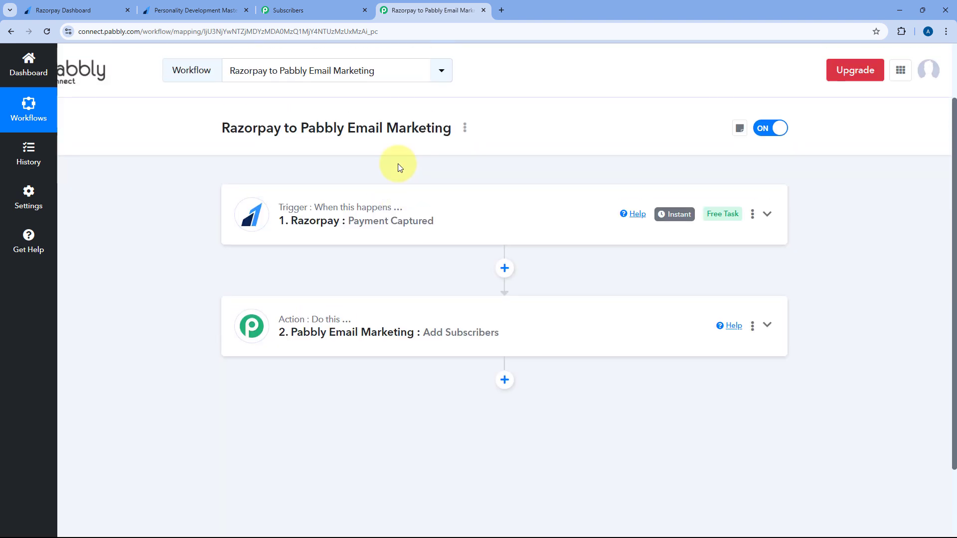
Glance at the Razorpay payment-success page and return to the workflow
{"action": "left_click", "coordinate": [227, 7]}
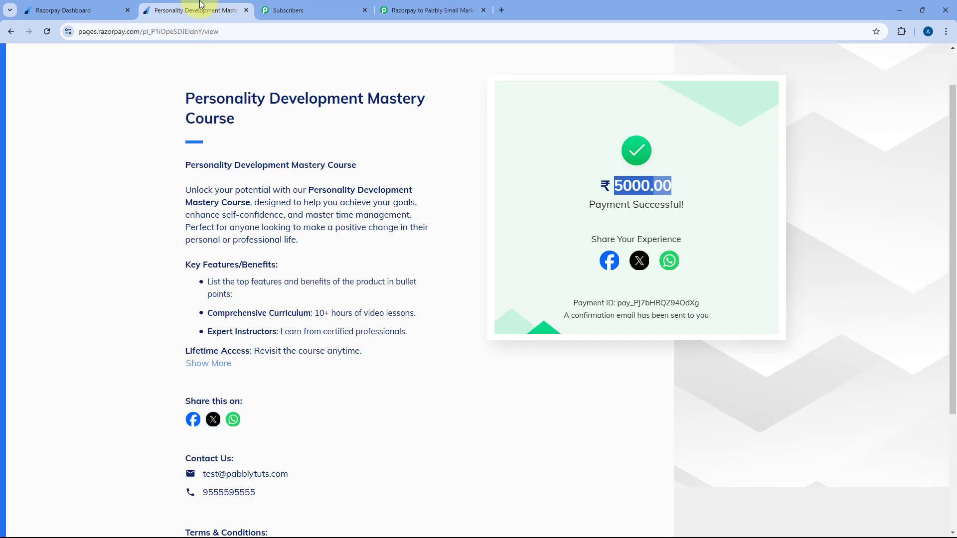
{"action": "left_click", "coordinate": [426, 146]}
{"action": "left_click", "coordinate": [437, 10]}
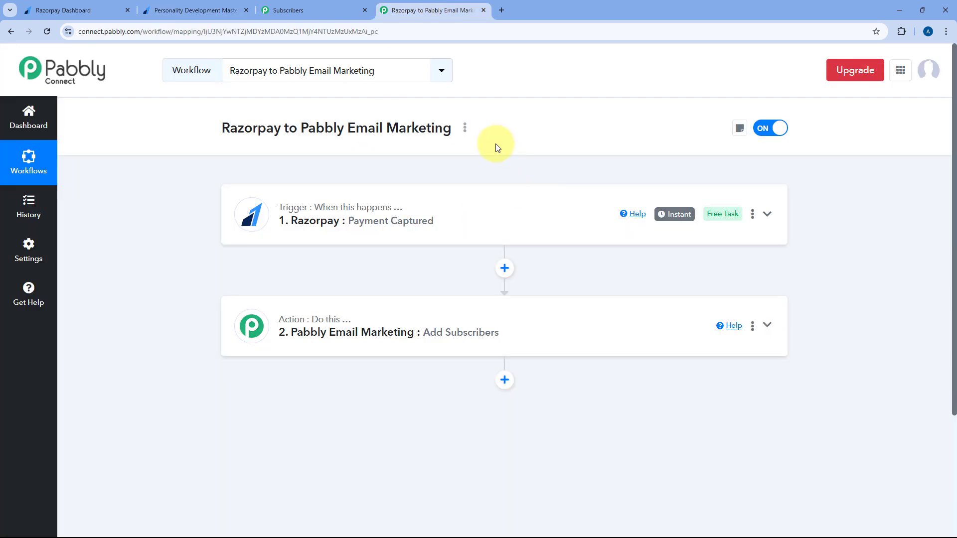
Reload the Email Marketing Subscribers page and open the Razorpay Customers list
{"action": "left_click", "coordinate": [304, 10]}
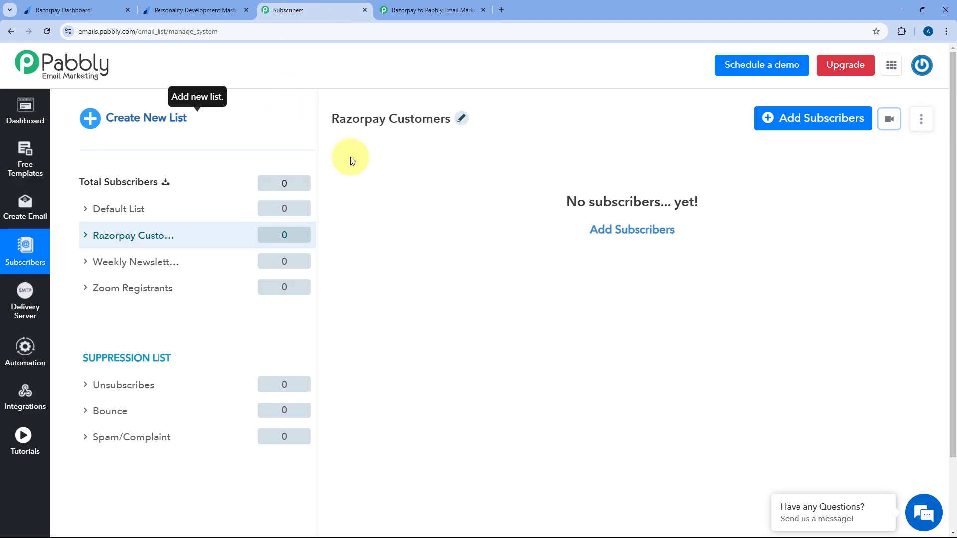
{"action": "left_click", "coordinate": [47, 31]}
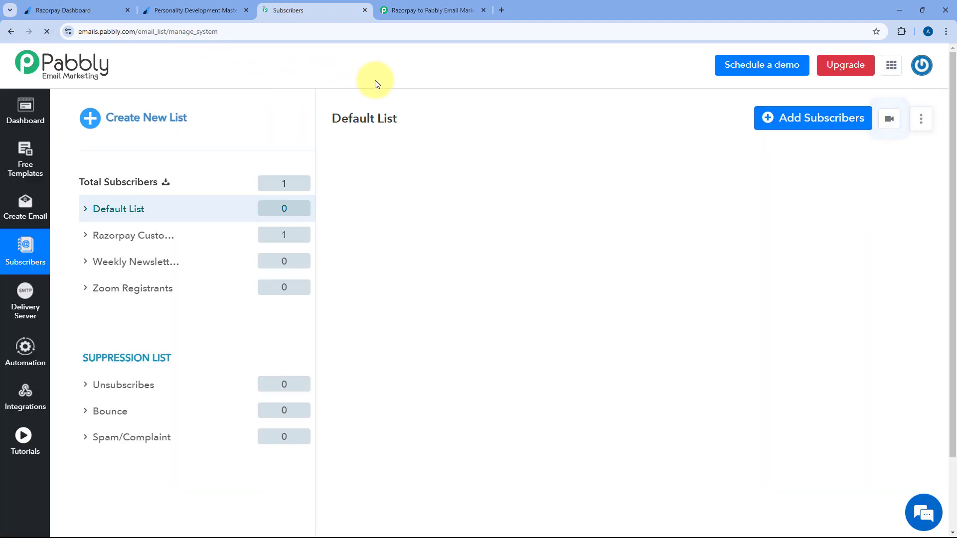
{"action": "left_click", "coordinate": [166, 240]}
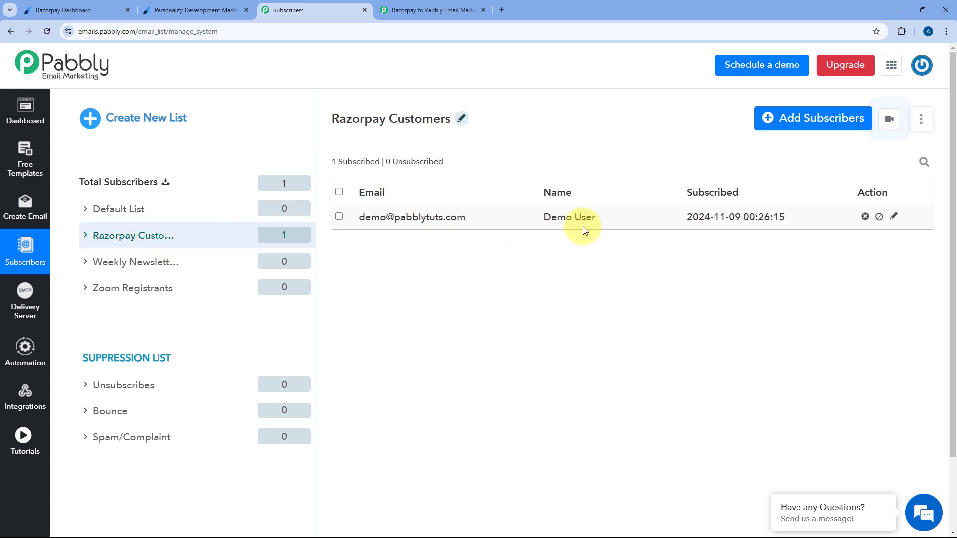
Highlight the new subscriber's name and e-mail, then return to the workflow
{"action": "left_click_drag", "start_coordinate": [615, 216], "coordinate": [542, 215]}
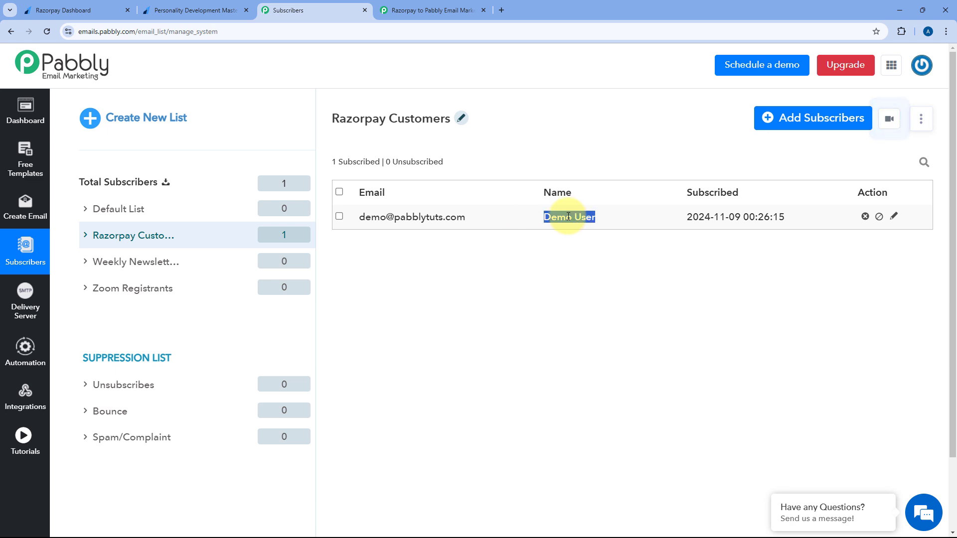
{"action": "left_click_drag", "start_coordinate": [499, 220], "coordinate": [358, 220]}
{"action": "left_click", "coordinate": [502, 163]}
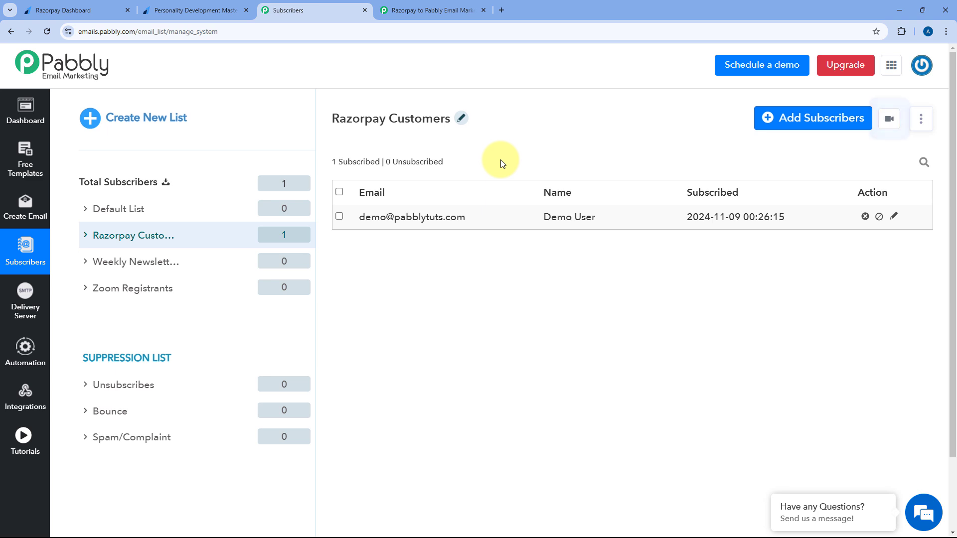
{"action": "left_click", "coordinate": [452, 5]}
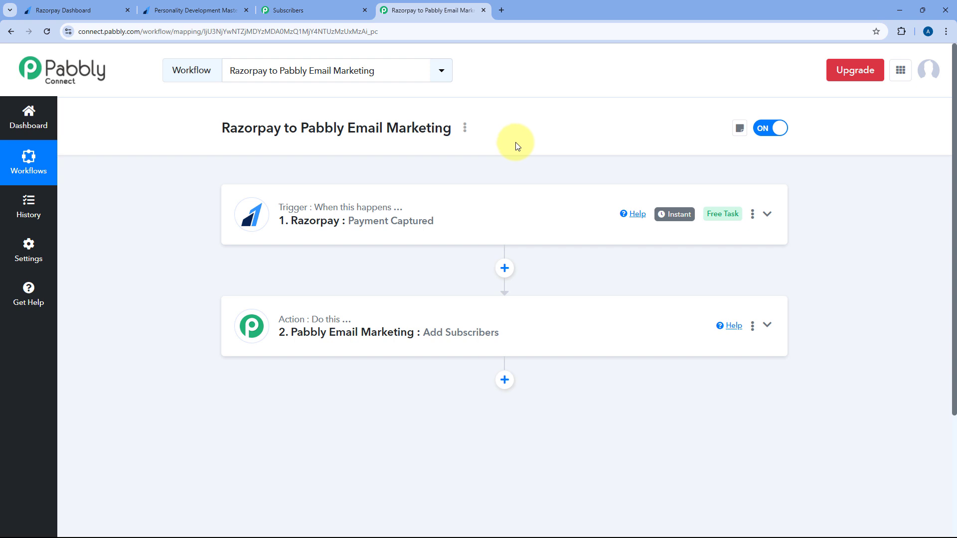
Glance through the Razorpay dashboard, payment-success page and Razorpay Customers subscriber list
{"action": "left_click", "coordinate": [69, 10]}
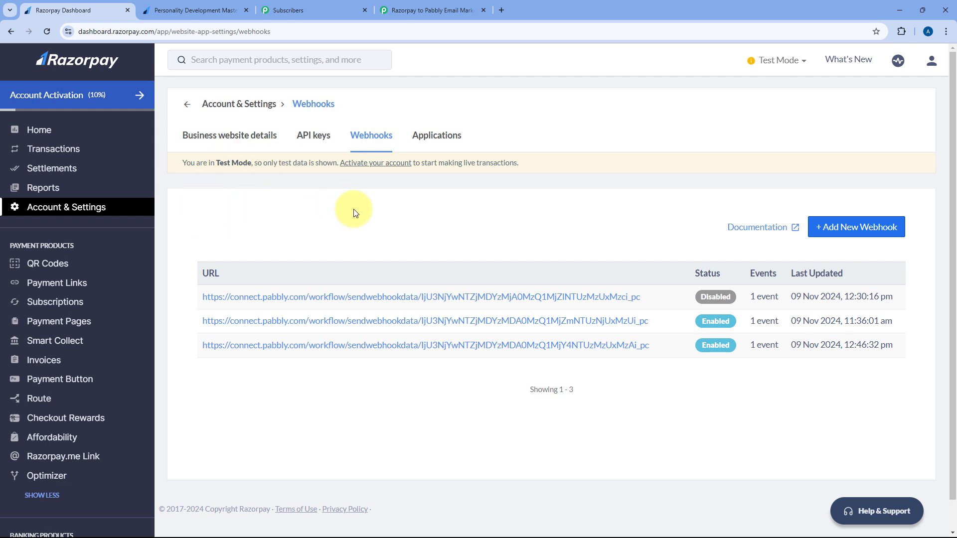
{"action": "left_click", "coordinate": [351, 6]}
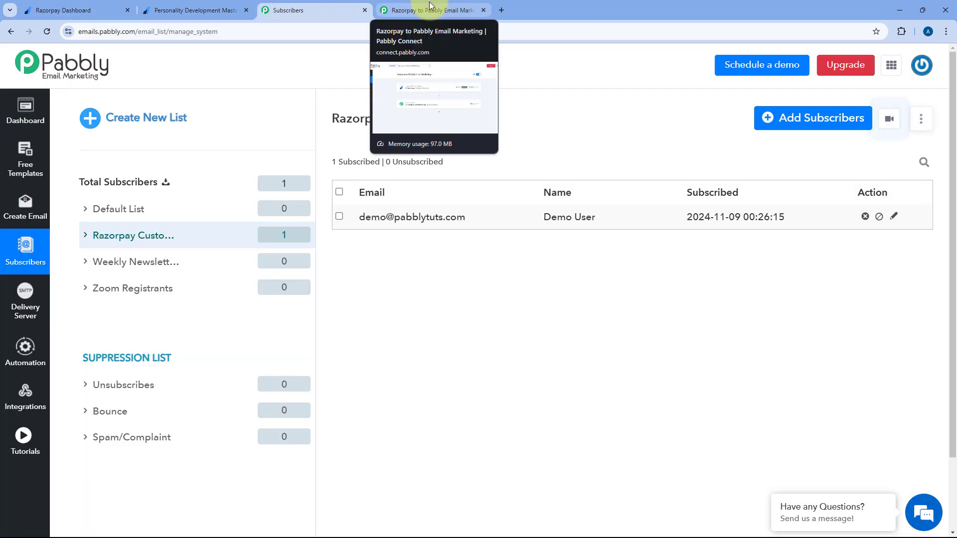
{"action": "left_click", "coordinate": [431, 6]}
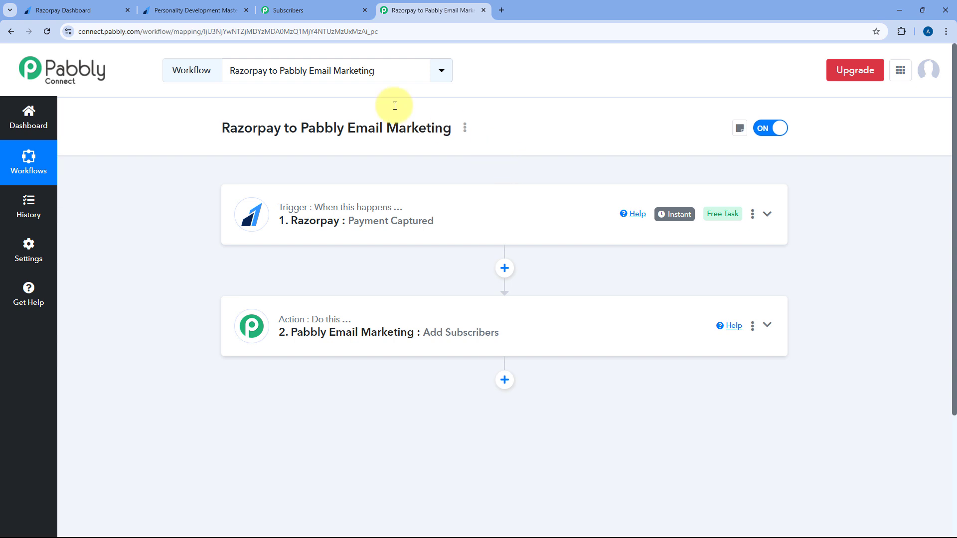
{"action": "left_click", "coordinate": [190, 9]}
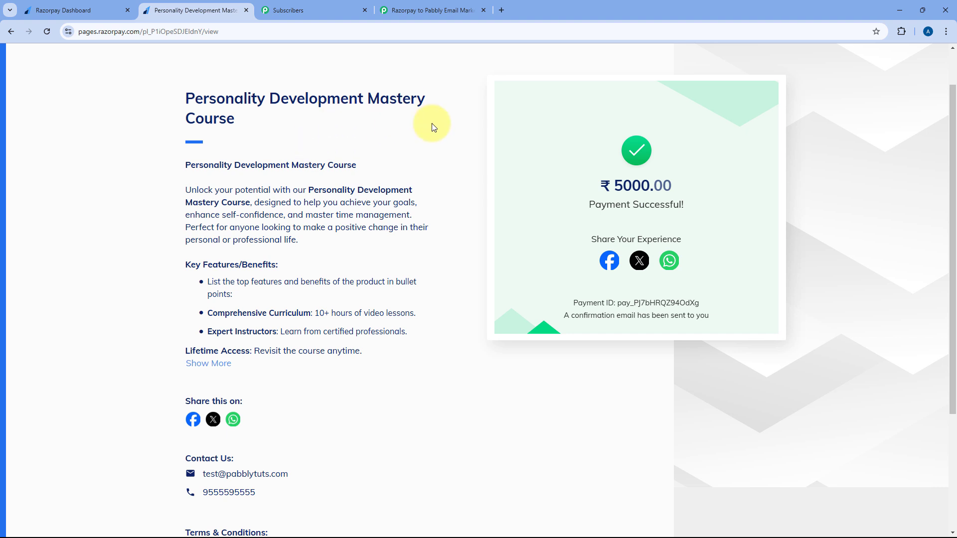
{"action": "left_click", "coordinate": [299, 9]}
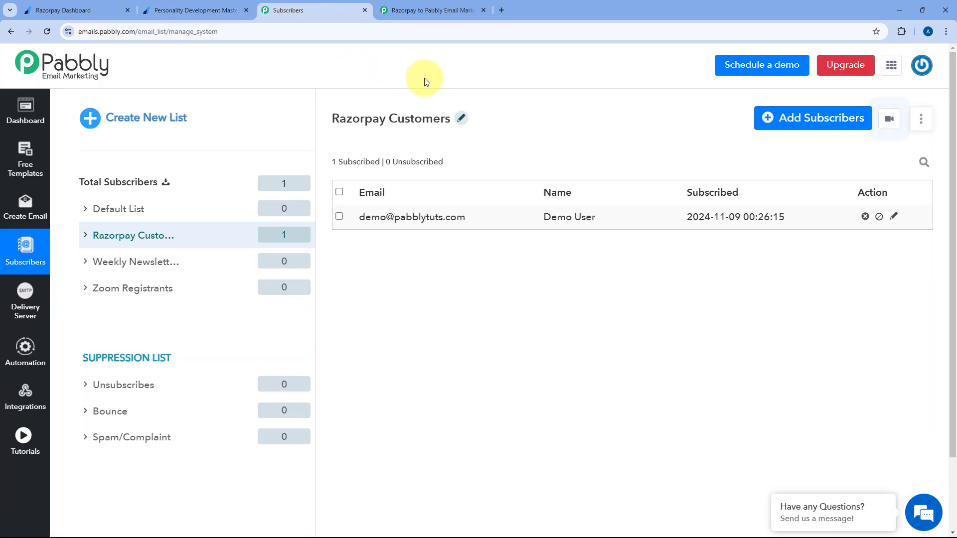
Review the workflow's Payment Captured trigger and Add Subscribers action
{"action": "left_click", "coordinate": [423, 10]}
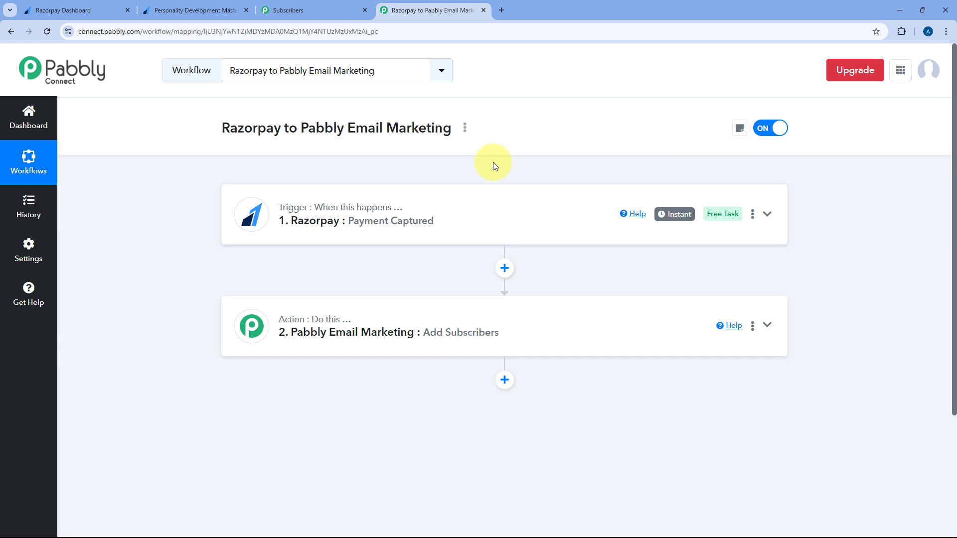
{"action": "scroll", "coordinate": [468, 210], "scroll_direction": "down", "scroll_amount": 1}
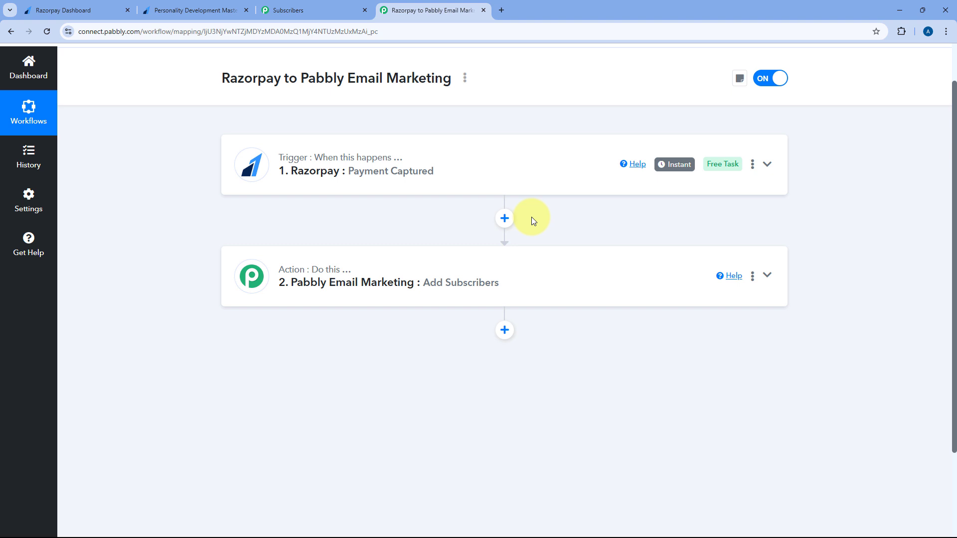
{"action": "scroll", "coordinate": [508, 127], "scroll_direction": "up", "scroll_amount": 1}
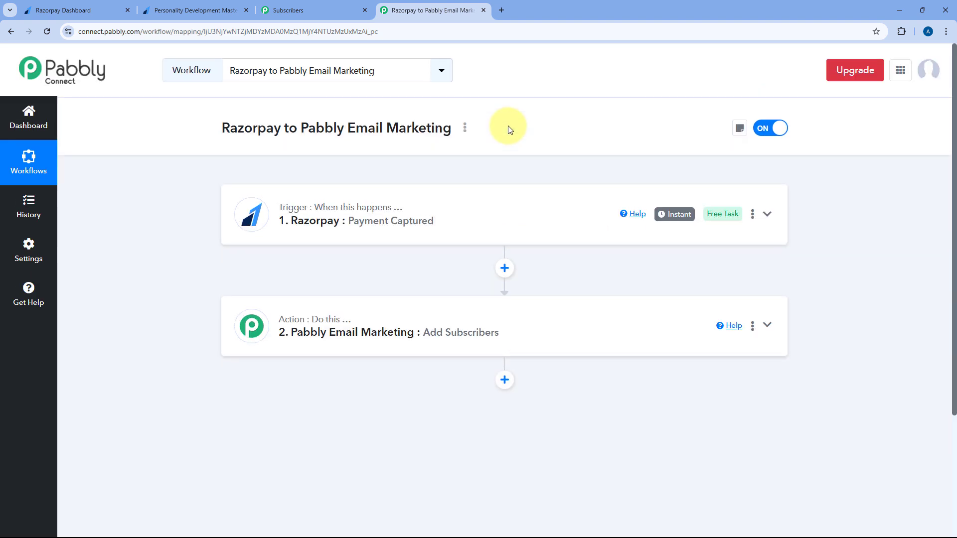
On the course payment page, fill First Name and Last Name from saved entries
{"action": "left_click", "coordinate": [177, 9]}
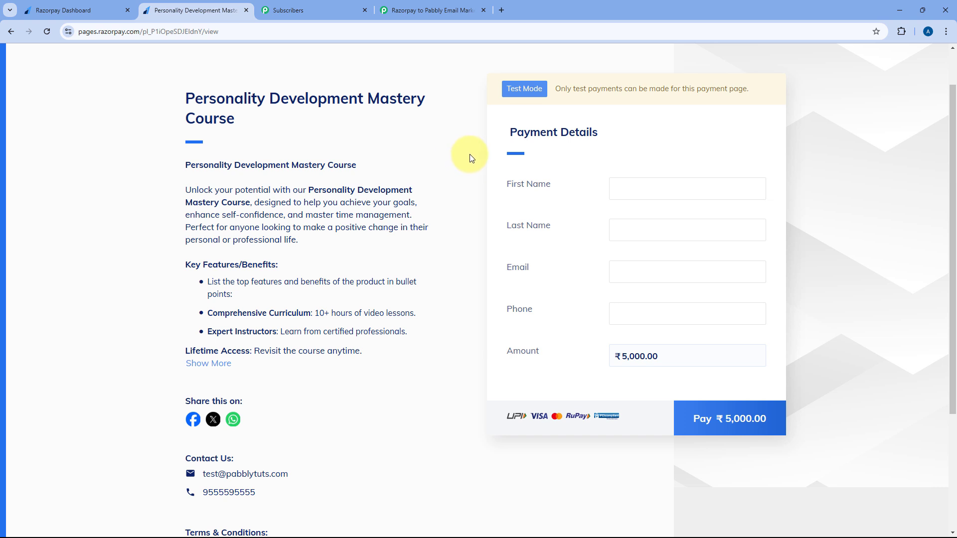
{"action": "left_click", "coordinate": [623, 188]}
{"action": "left_click", "coordinate": [694, 249]}
{"action": "left_click", "coordinate": [639, 231]}
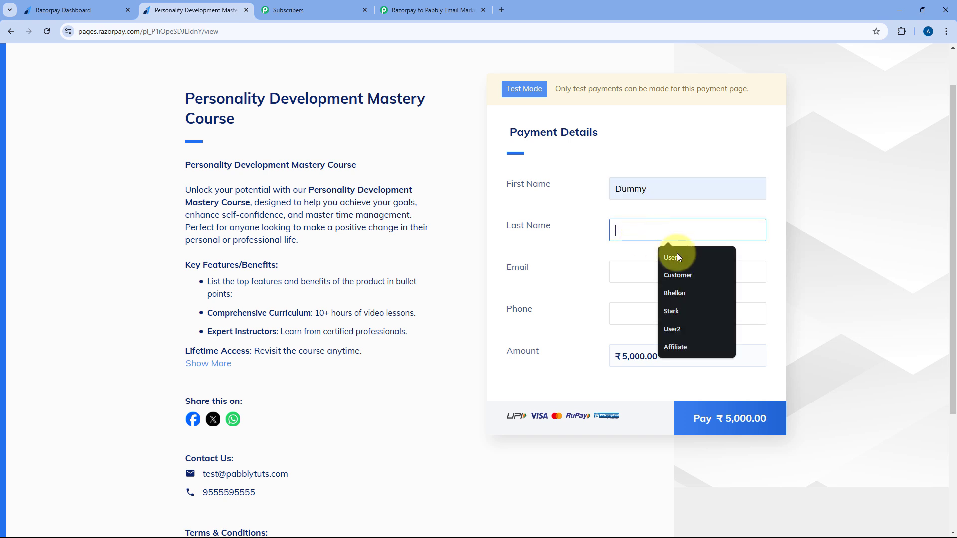
{"action": "left_click", "coordinate": [683, 276]}
Enter the test payer's e-mail, correcting the domain typo, and the phone number
{"action": "left_click", "coordinate": [655, 273]}
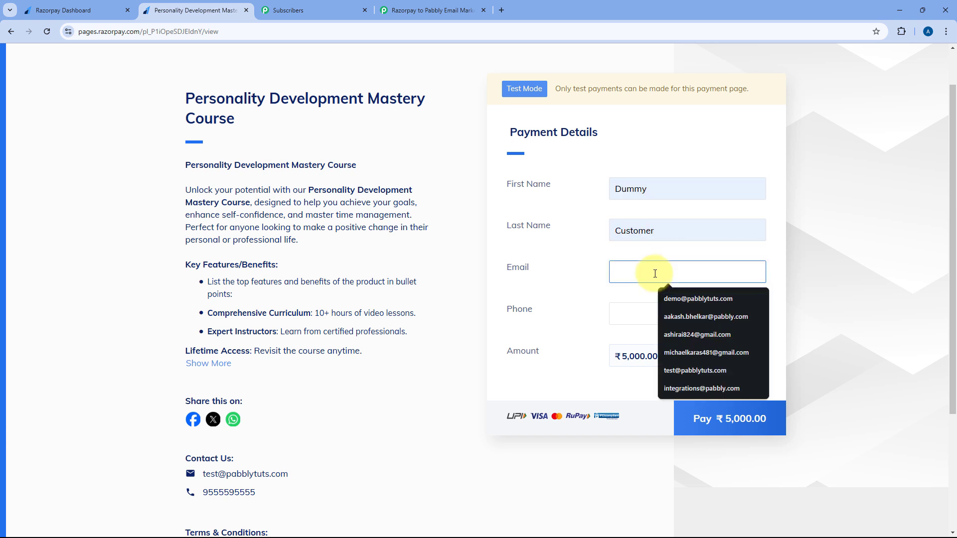
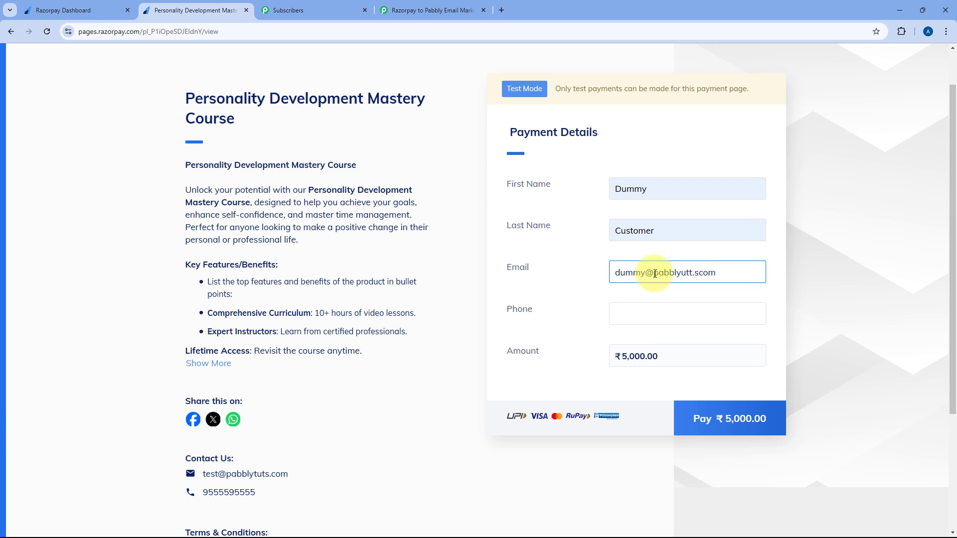
{"action": "key", "text": "Tab"}
{"action": "left_click", "coordinate": [694, 273]}
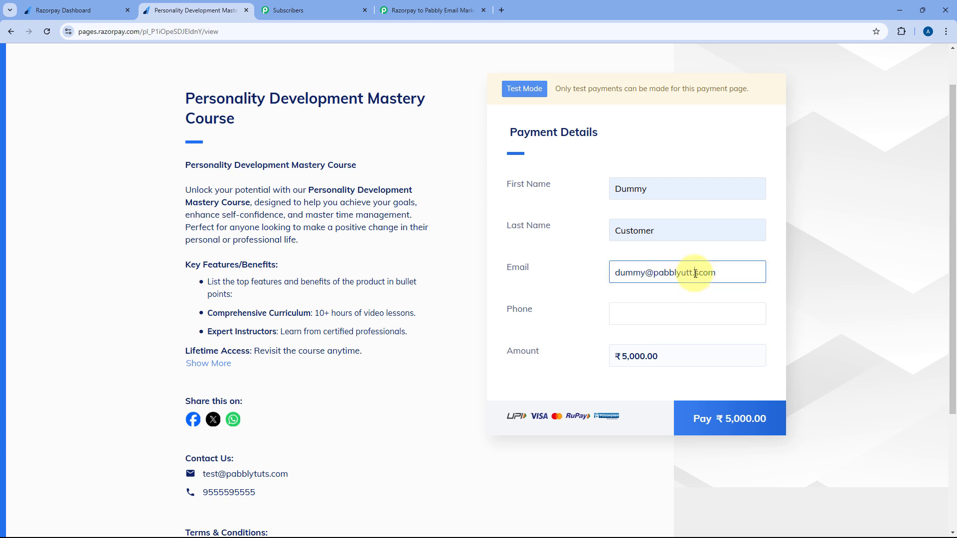
{"action": "key", "text": "Delete"}
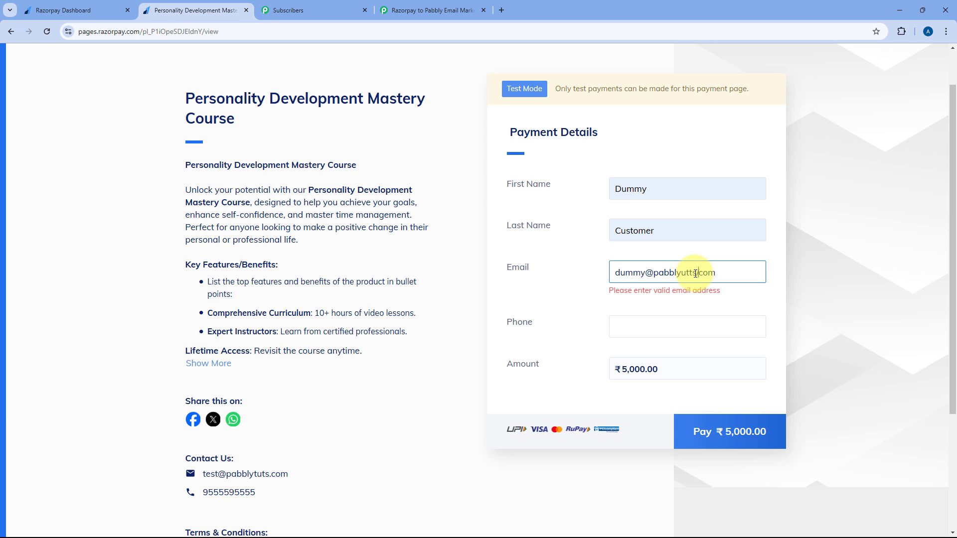
{"action": "type", "text": "."}
{"action": "type", "text": "u"}
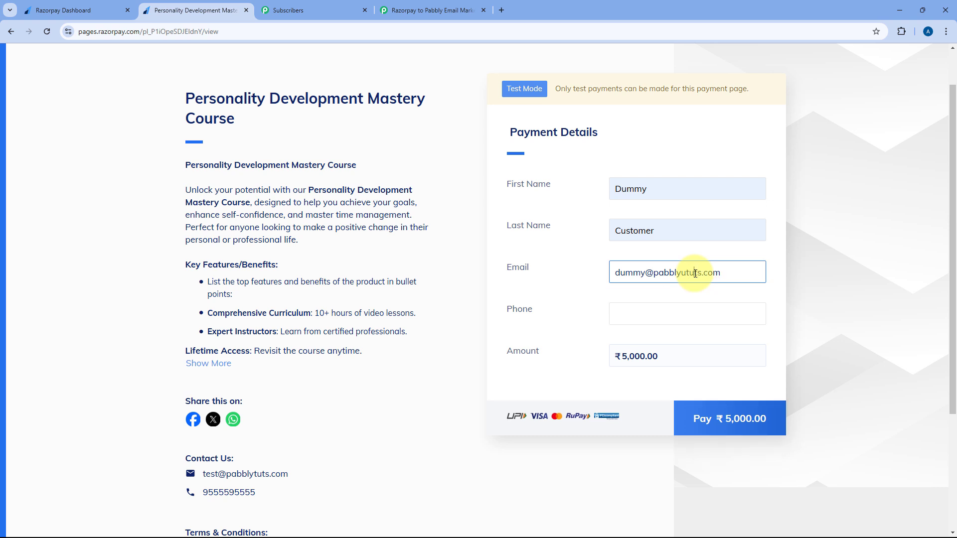
{"action": "key", "text": "BackSpace"}
{"action": "left_click", "coordinate": [676, 312]}
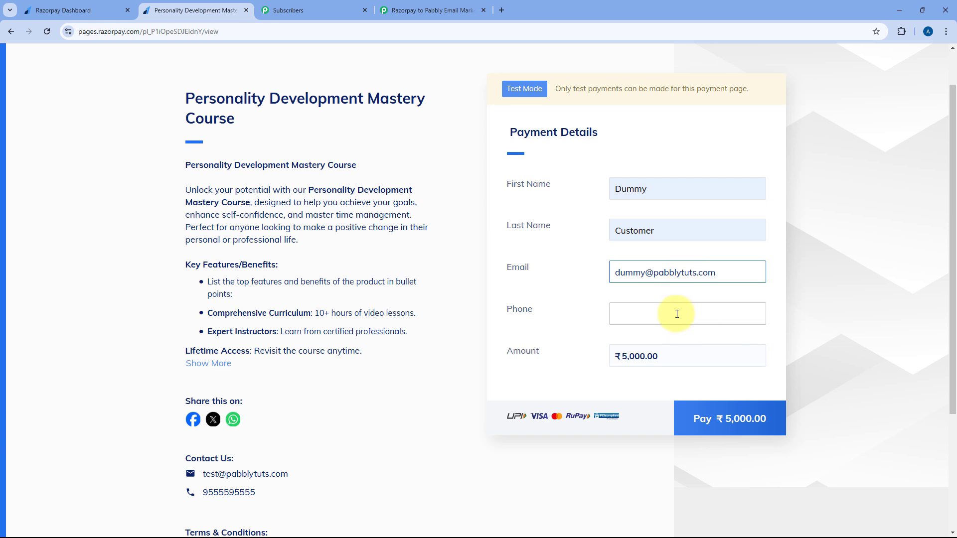
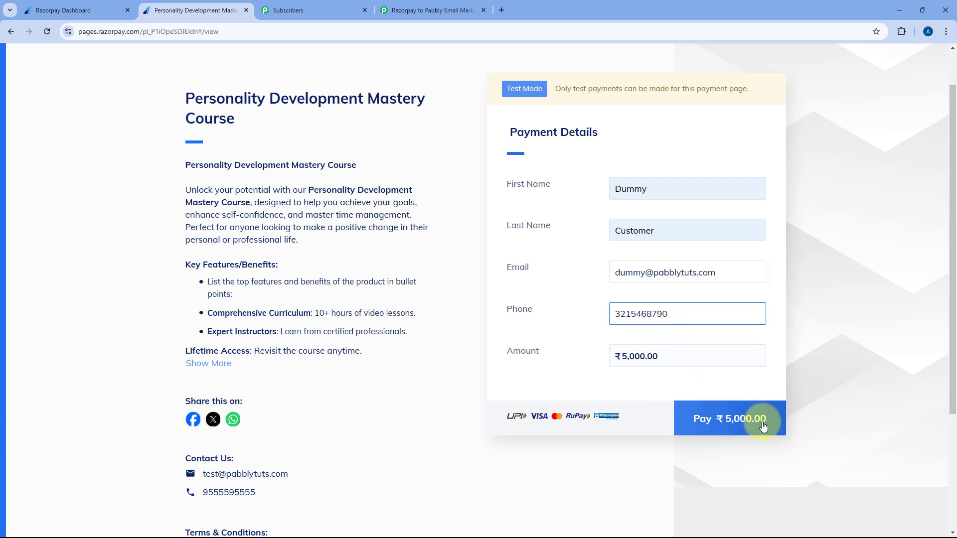
Pay the ₹5,000 over UPI with the saved test UPI ID and verify the payment
{"action": "left_click", "coordinate": [741, 420]}
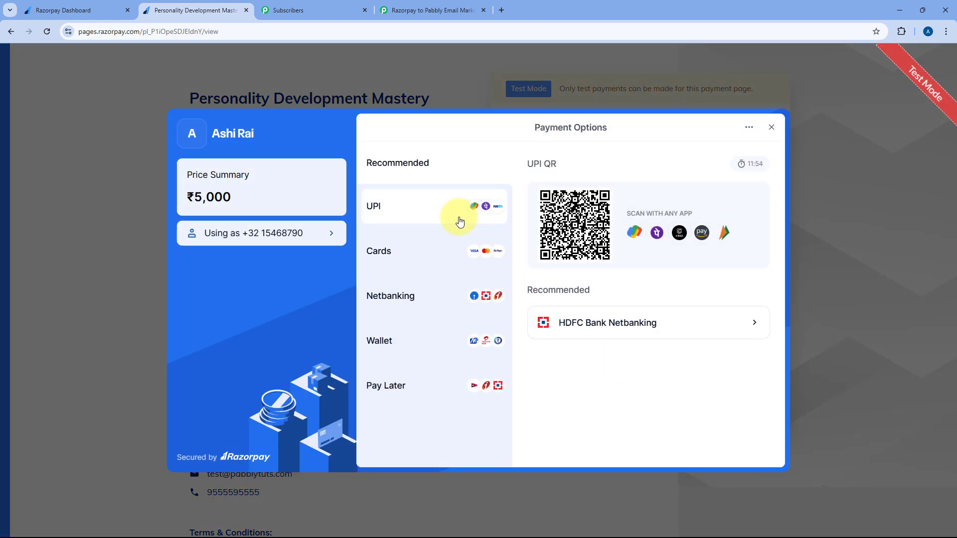
{"action": "left_click", "coordinate": [457, 218]}
{"action": "left_click", "coordinate": [578, 329]}
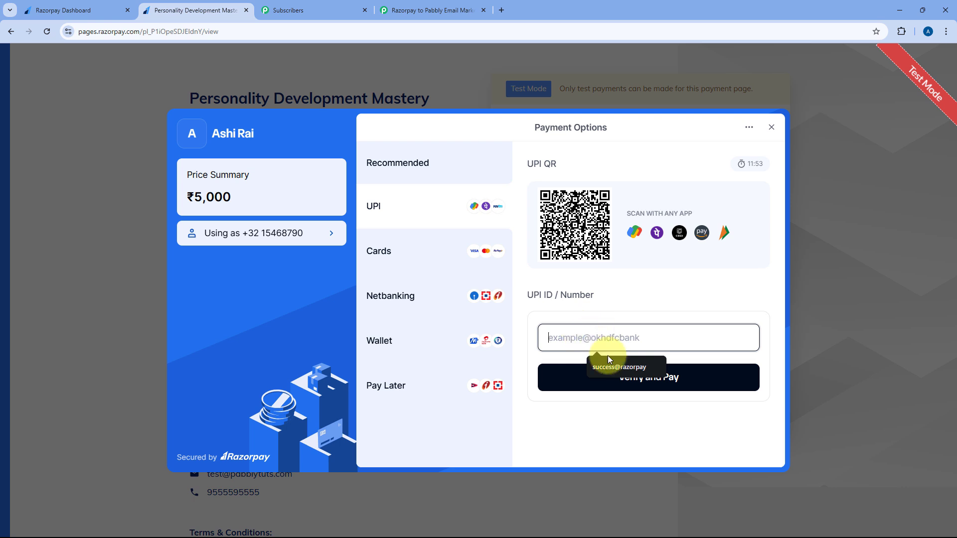
{"action": "left_click", "coordinate": [620, 365]}
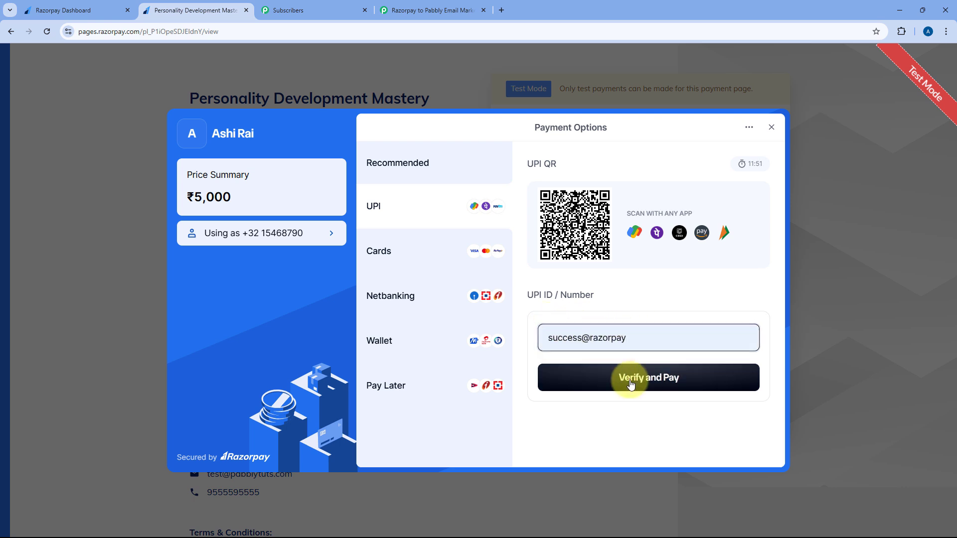
{"action": "left_click", "coordinate": [630, 381]}
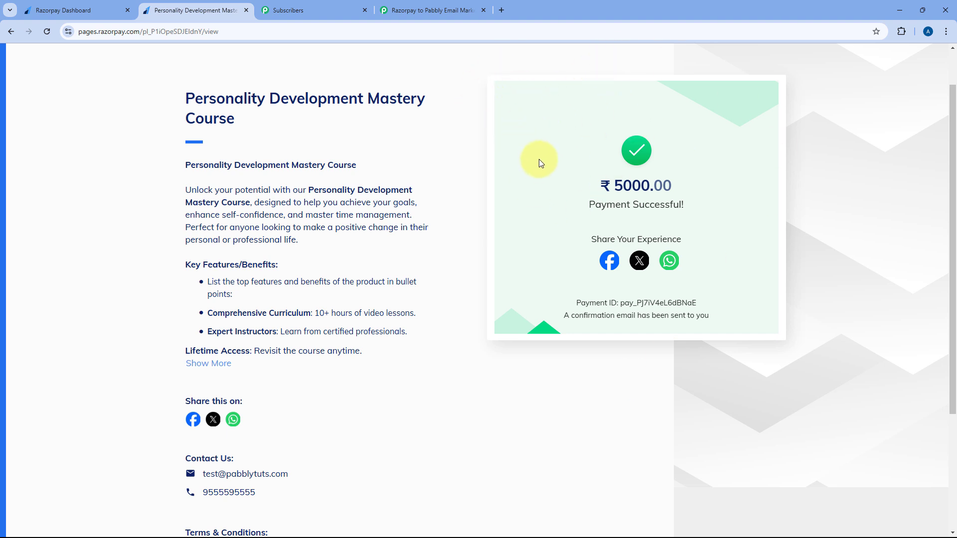
Reload the Razorpay Customers list and highlight the second test payer's name
{"action": "left_click", "coordinate": [319, 4]}
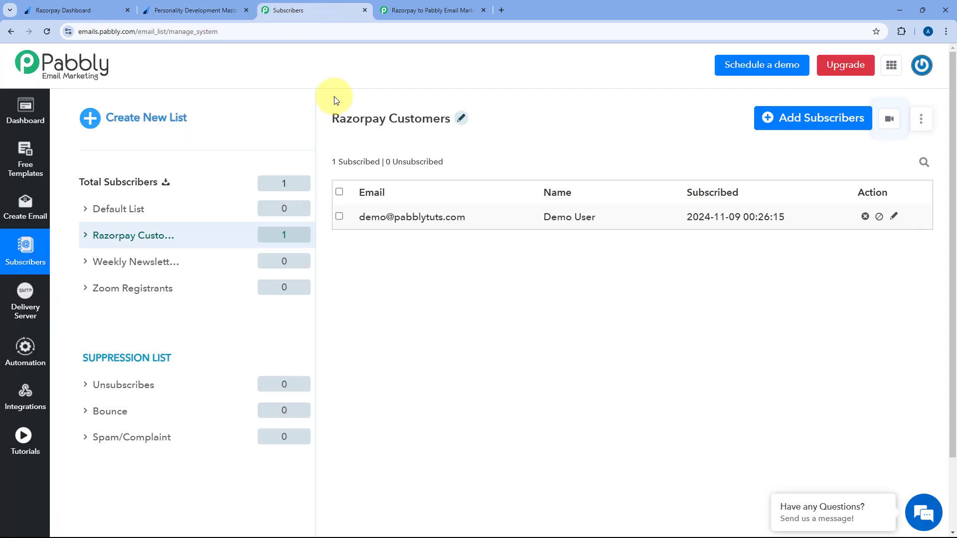
{"action": "mouse_move", "coordinate": [493, 119]}
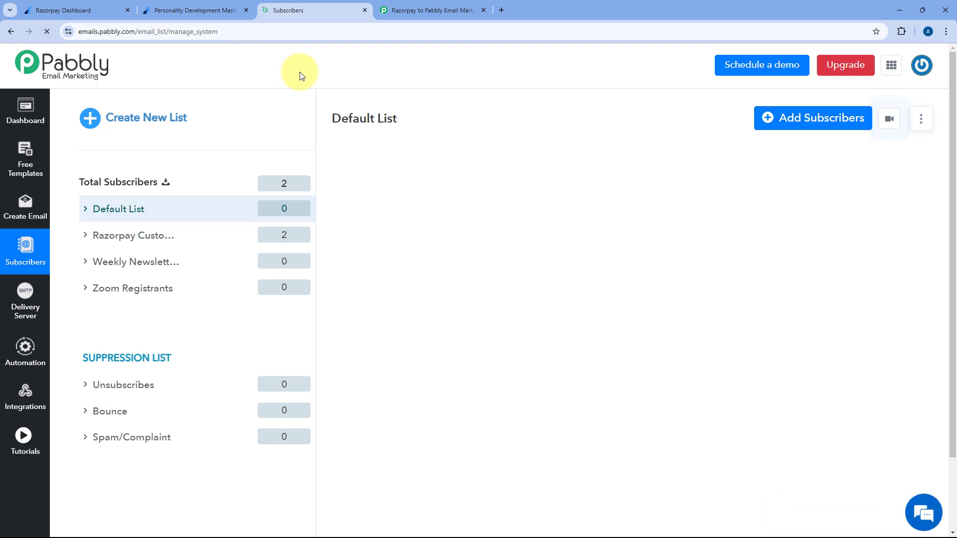
{"action": "left_click", "coordinate": [186, 238]}
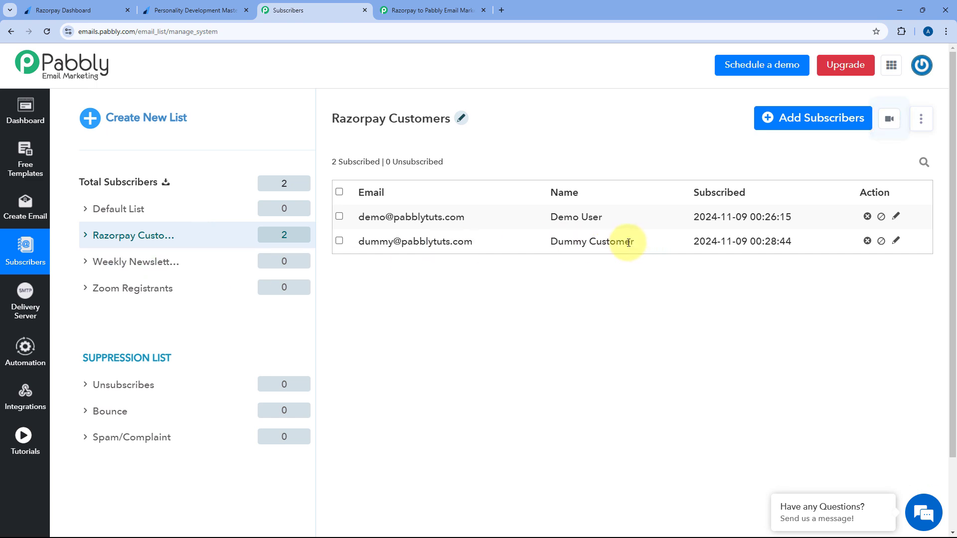
{"action": "left_click_drag", "start_coordinate": [642, 243], "coordinate": [548, 242]}
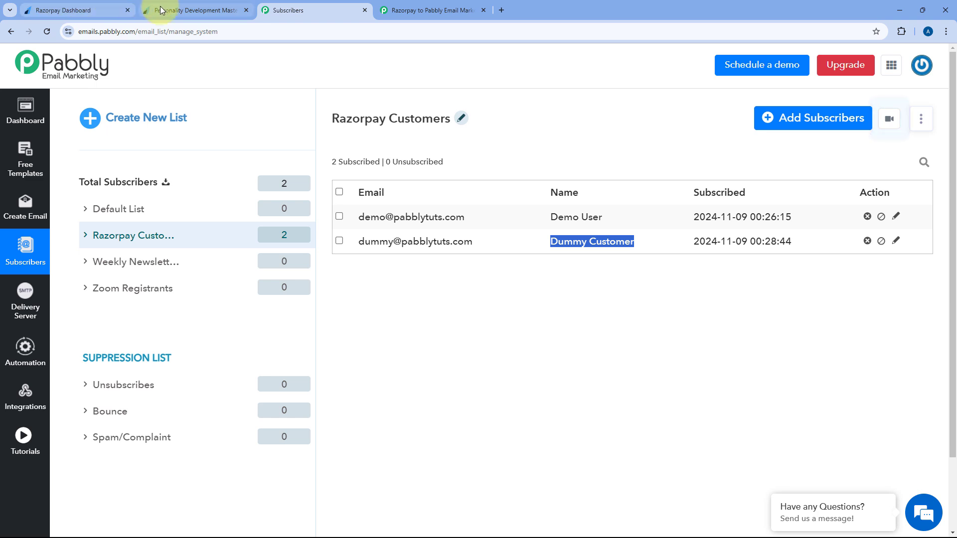
Check the payment success page and subscriber list again, then return to the workflow
{"action": "left_click", "coordinate": [188, 9]}
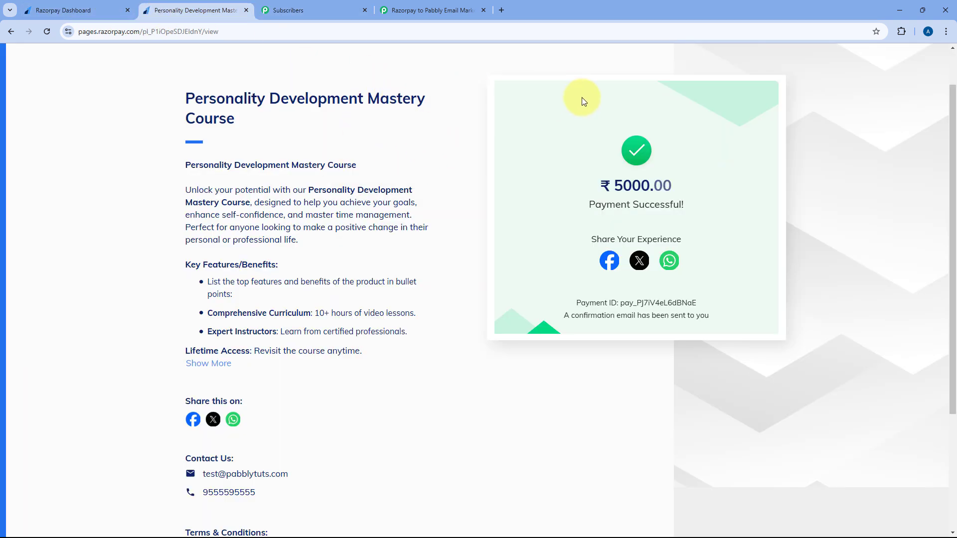
{"action": "left_click", "coordinate": [339, 10]}
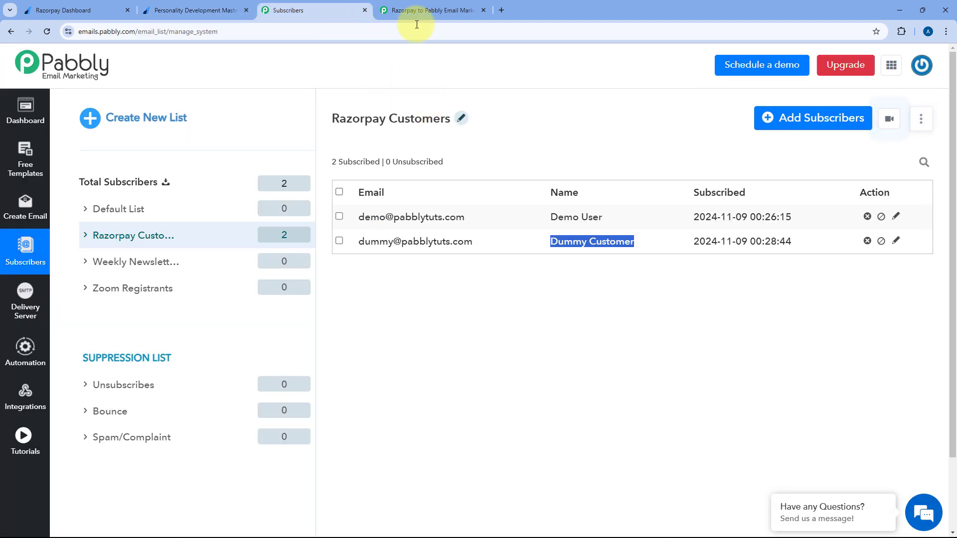
{"action": "left_click", "coordinate": [428, 8]}
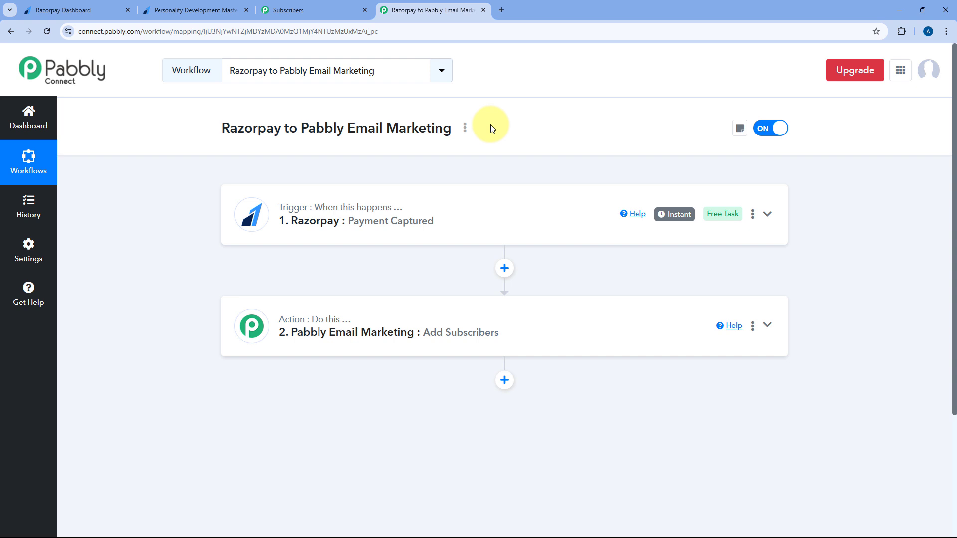